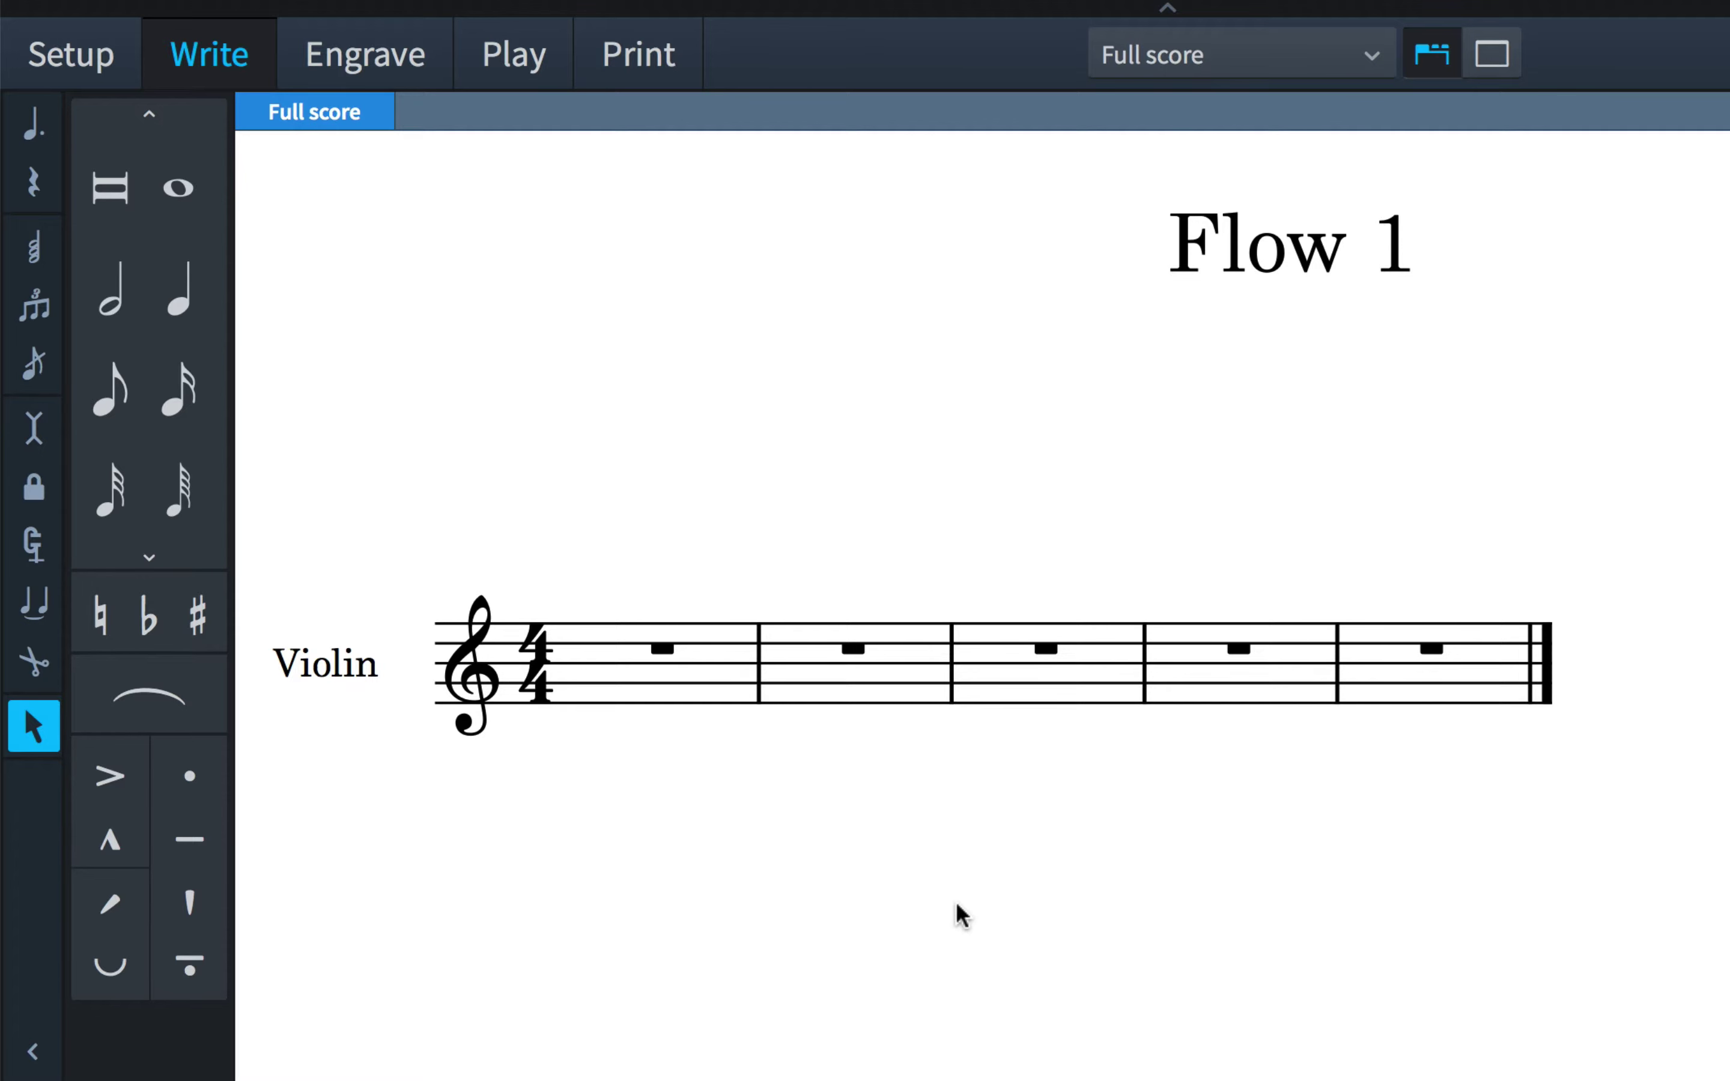
- Enter three eighth-note triplets at the start of bar 2
double_click(786, 675)
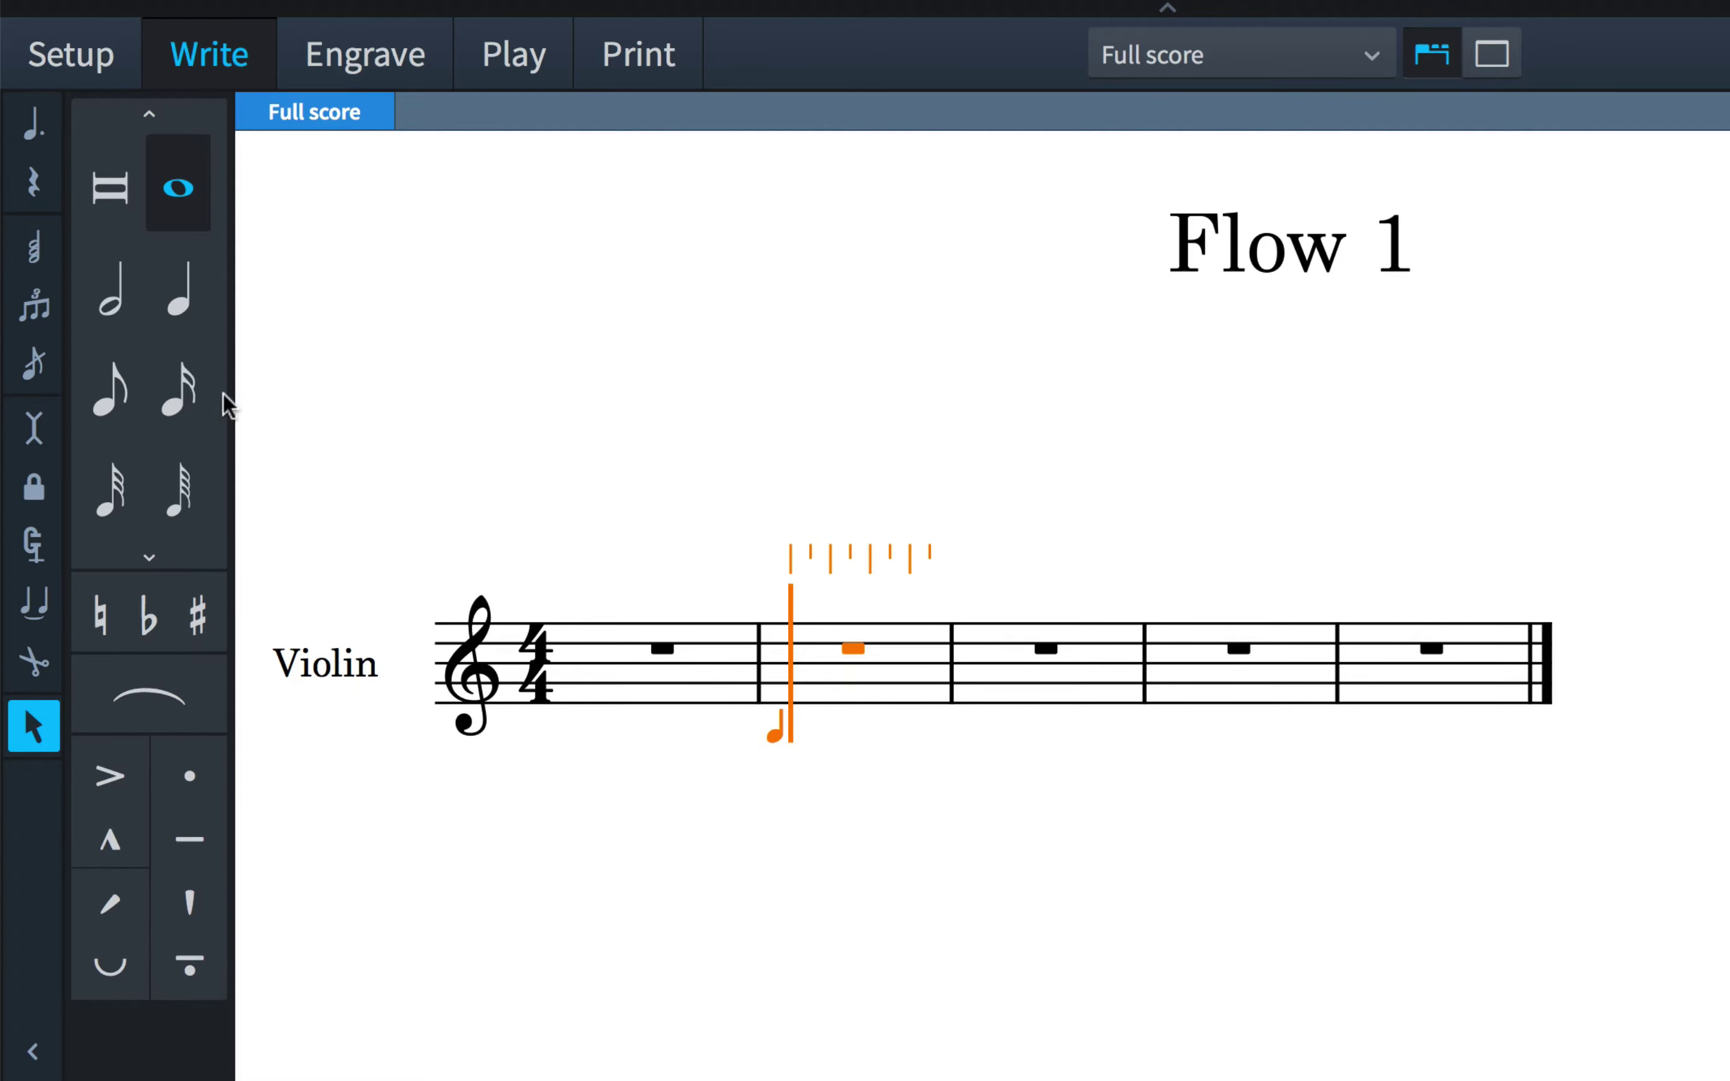
left_click(123, 414)
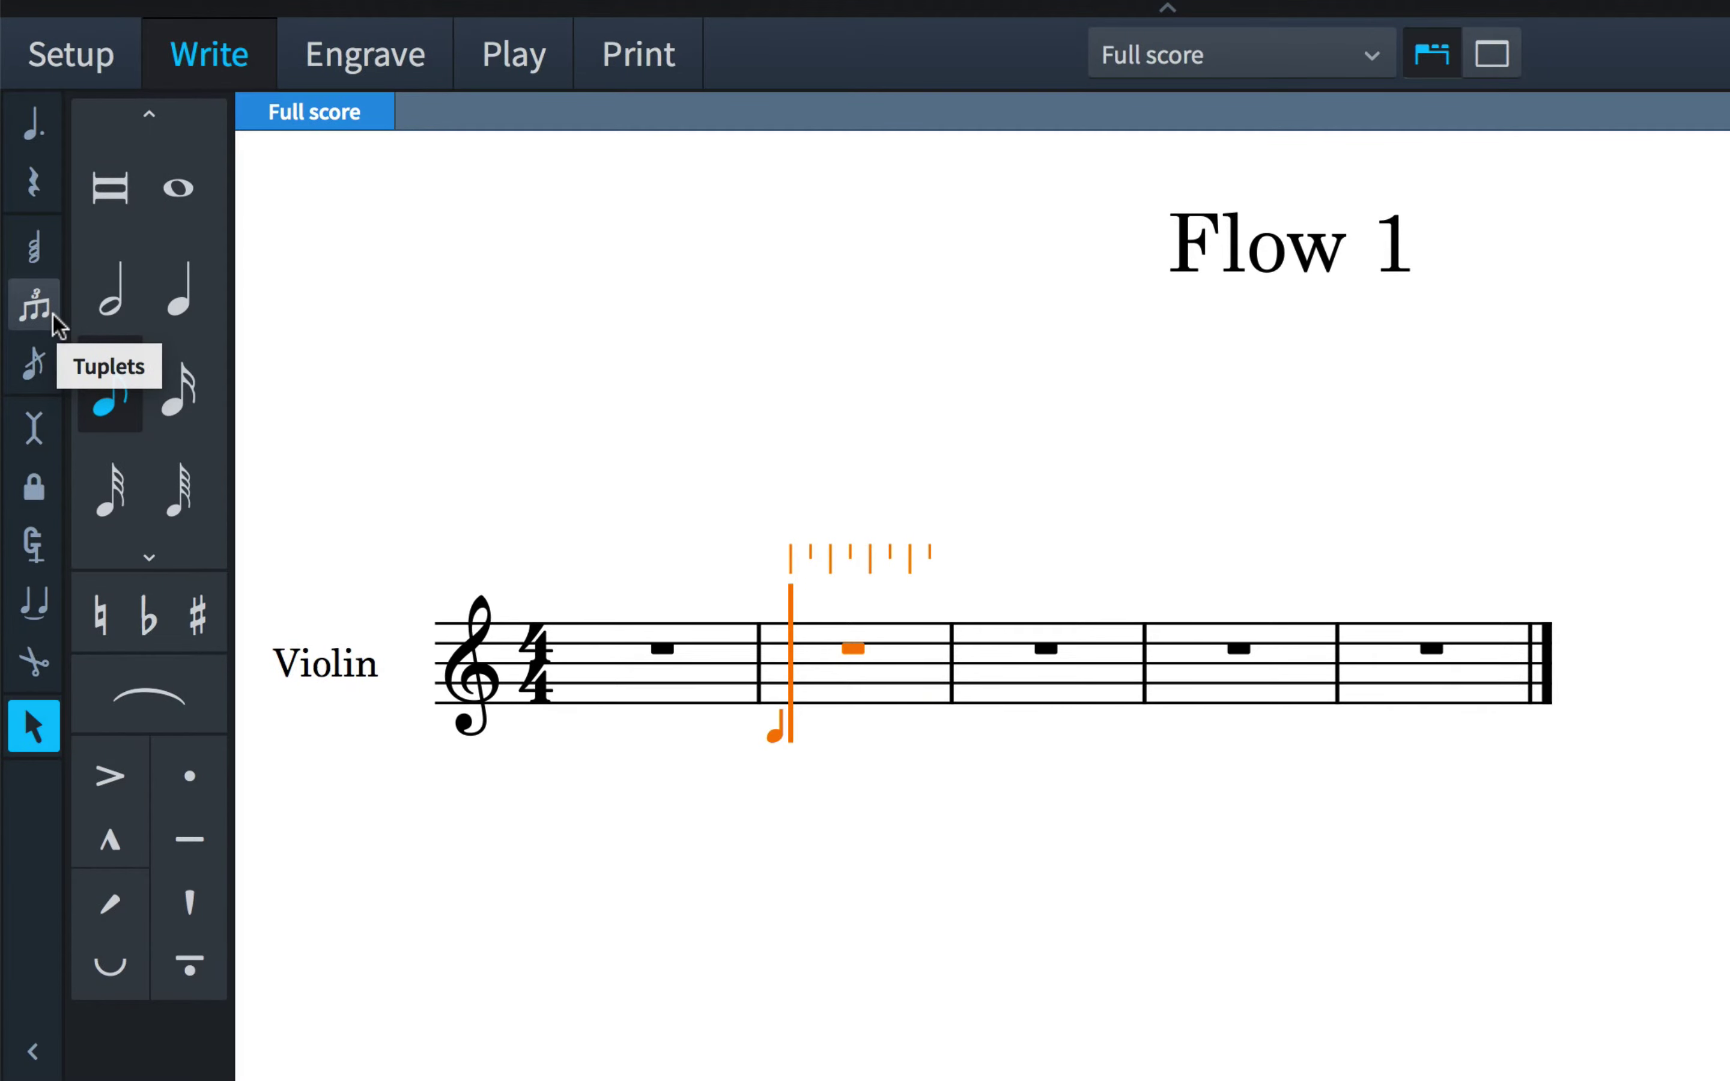
left_click(53, 313)
key("c")
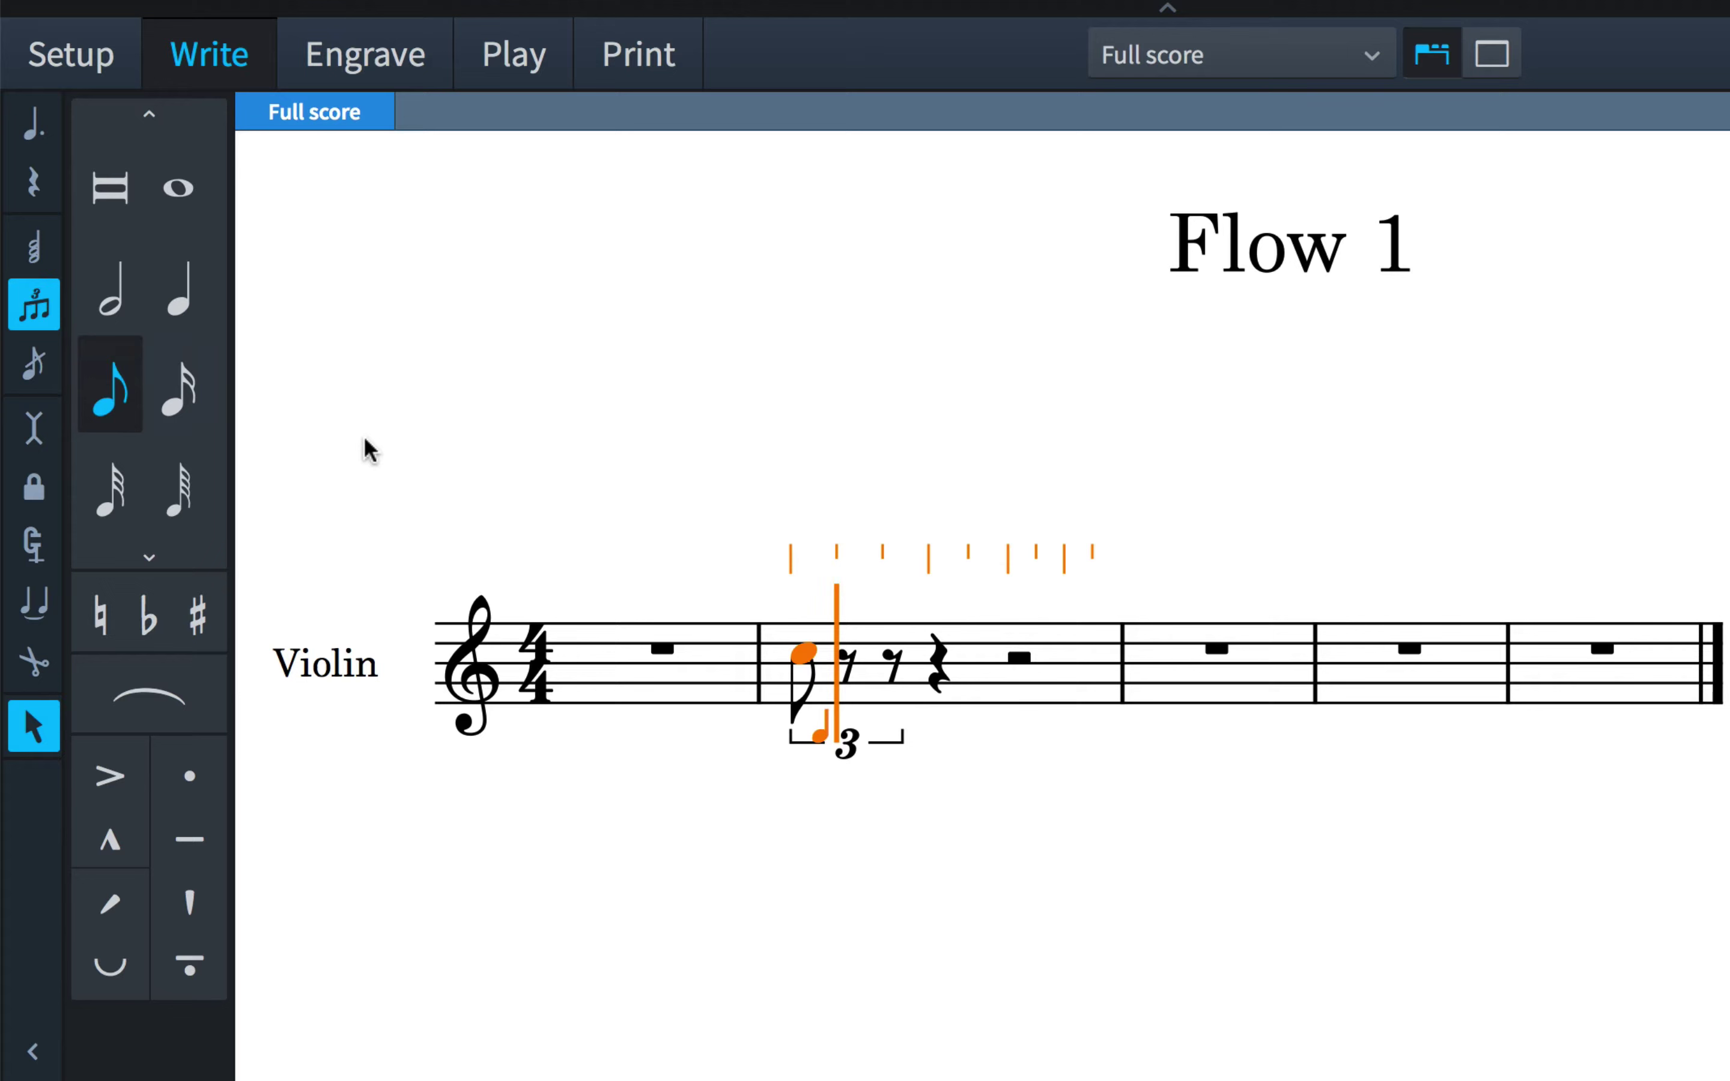
key("d")
key("e")
key("e")
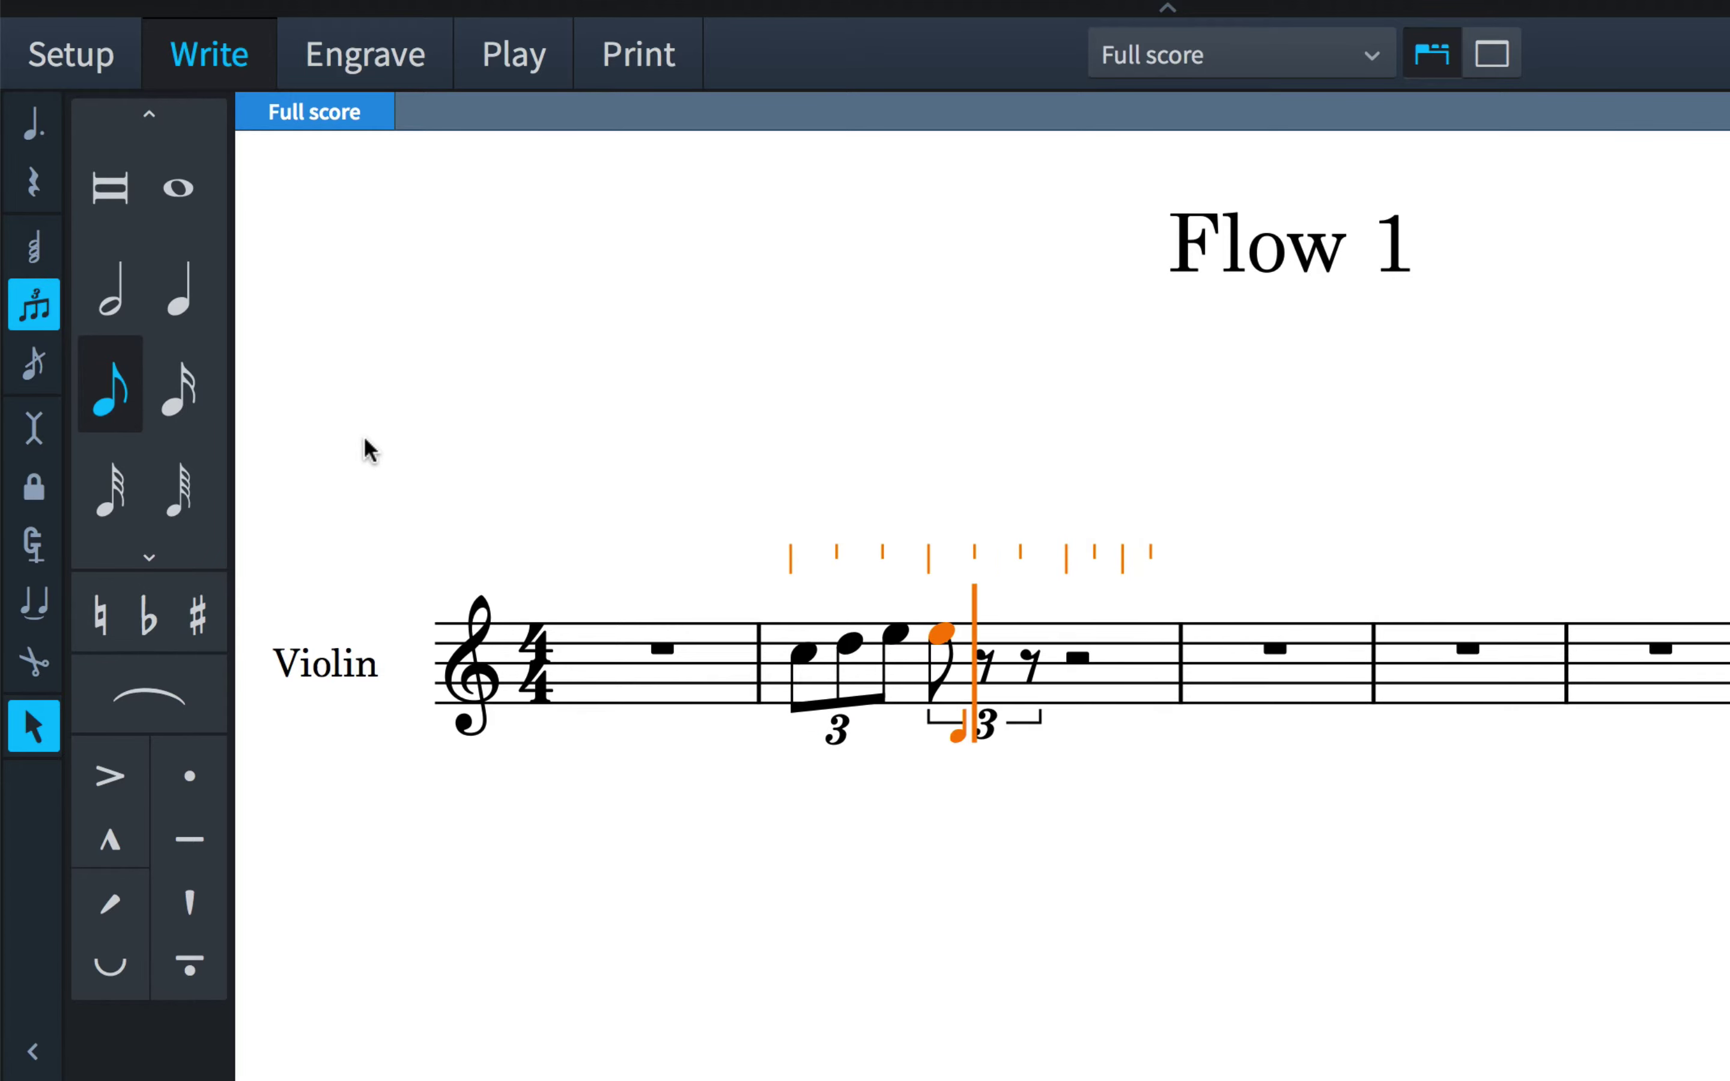
key("d")
key("c")
key("c")
key("d")
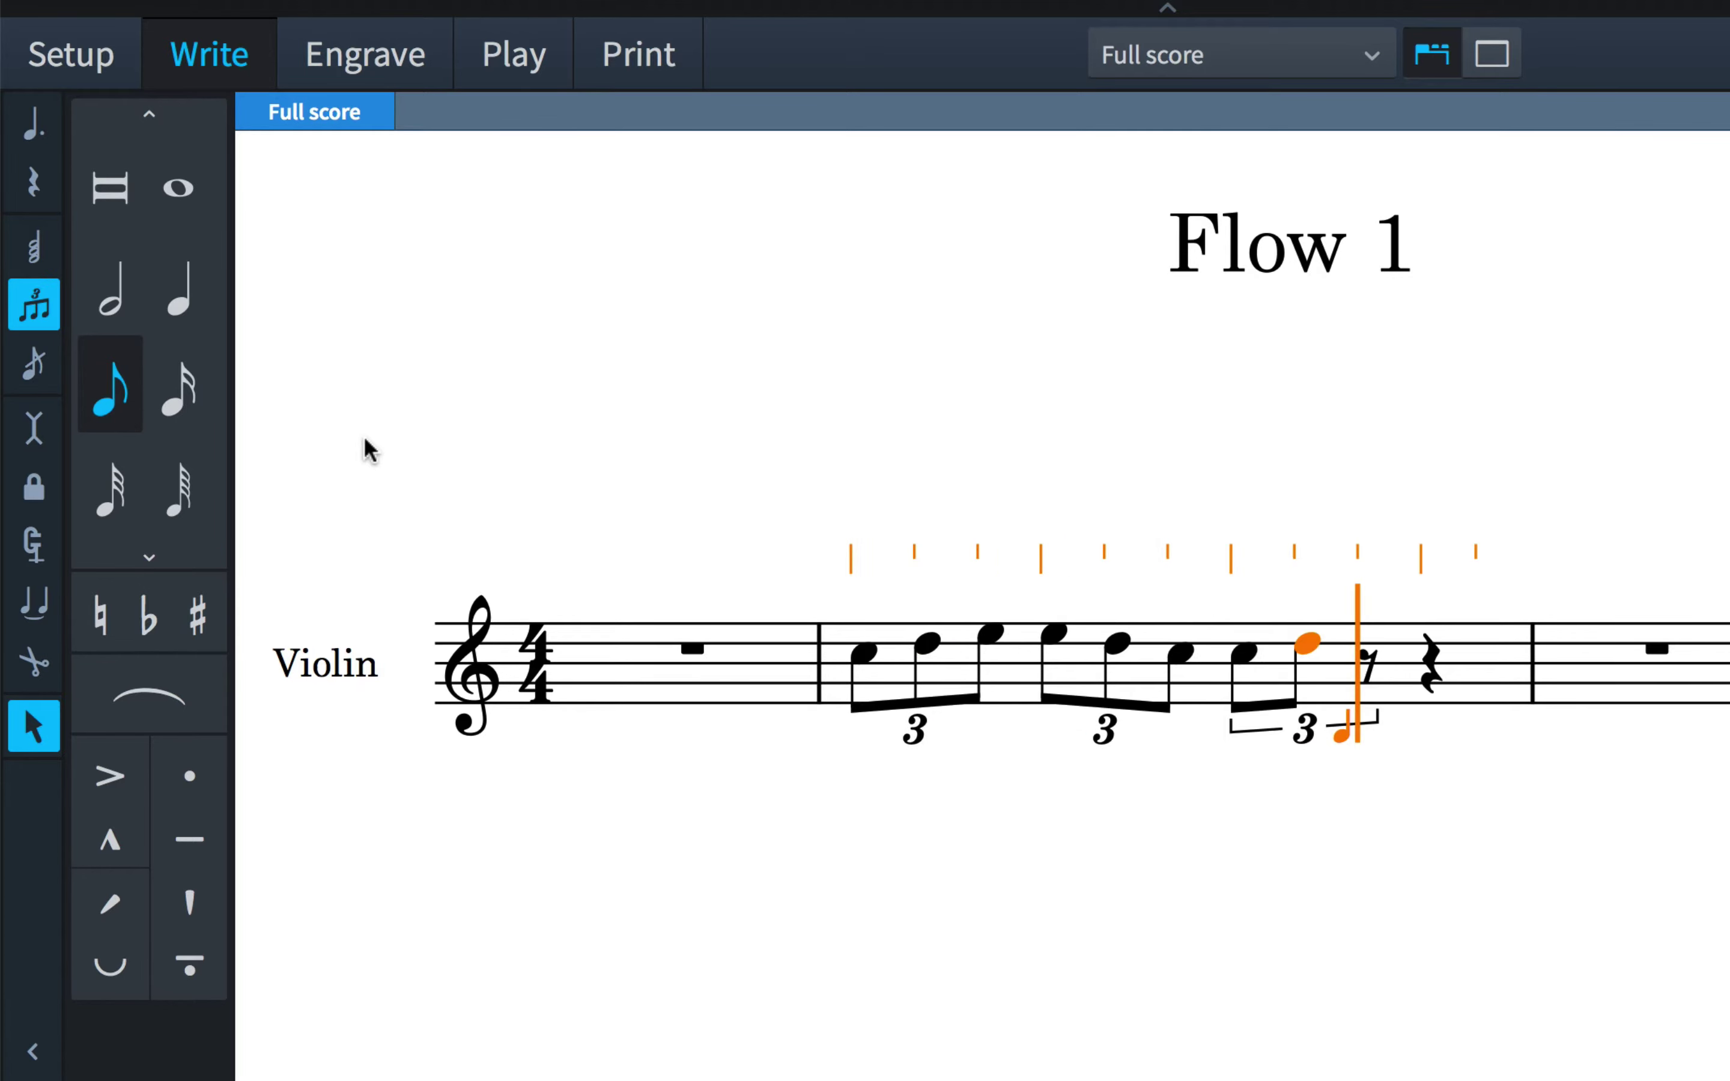
key("e")
- Stop triplets and add plain eighths E and D, then C at bar 3
left_click(49, 324)
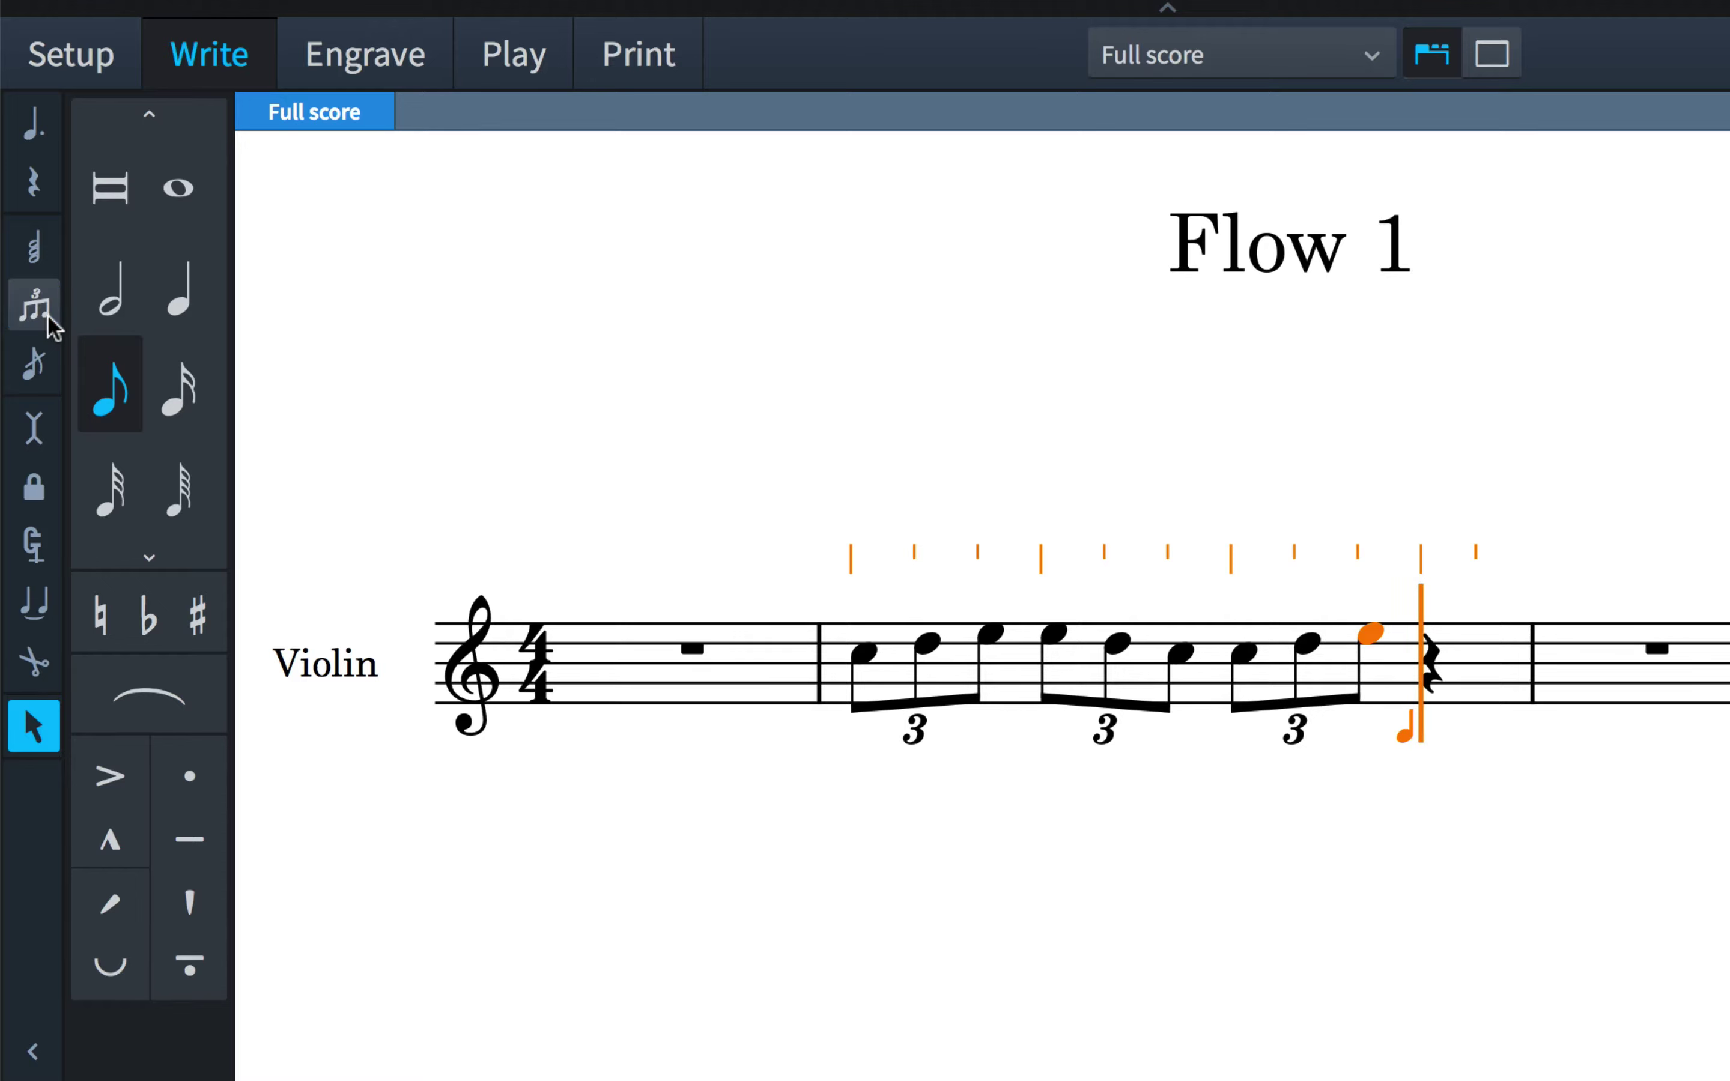
key("e")
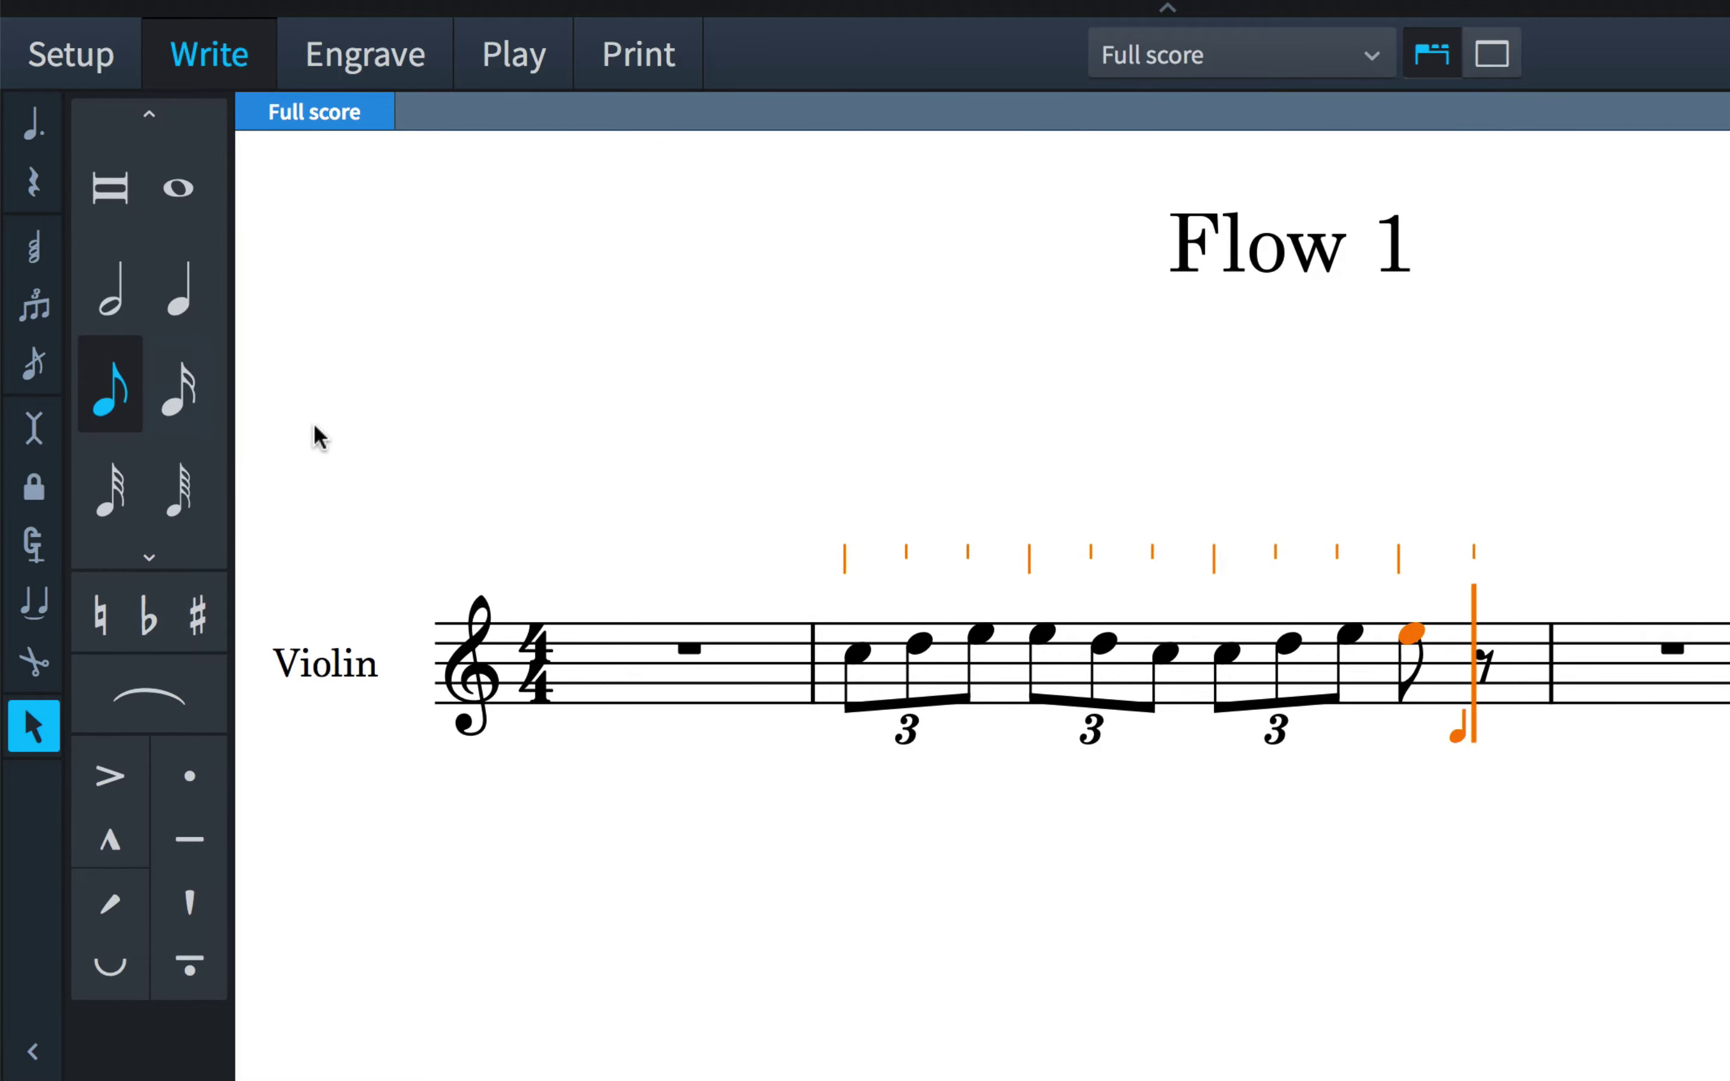
key("d")
key("c")
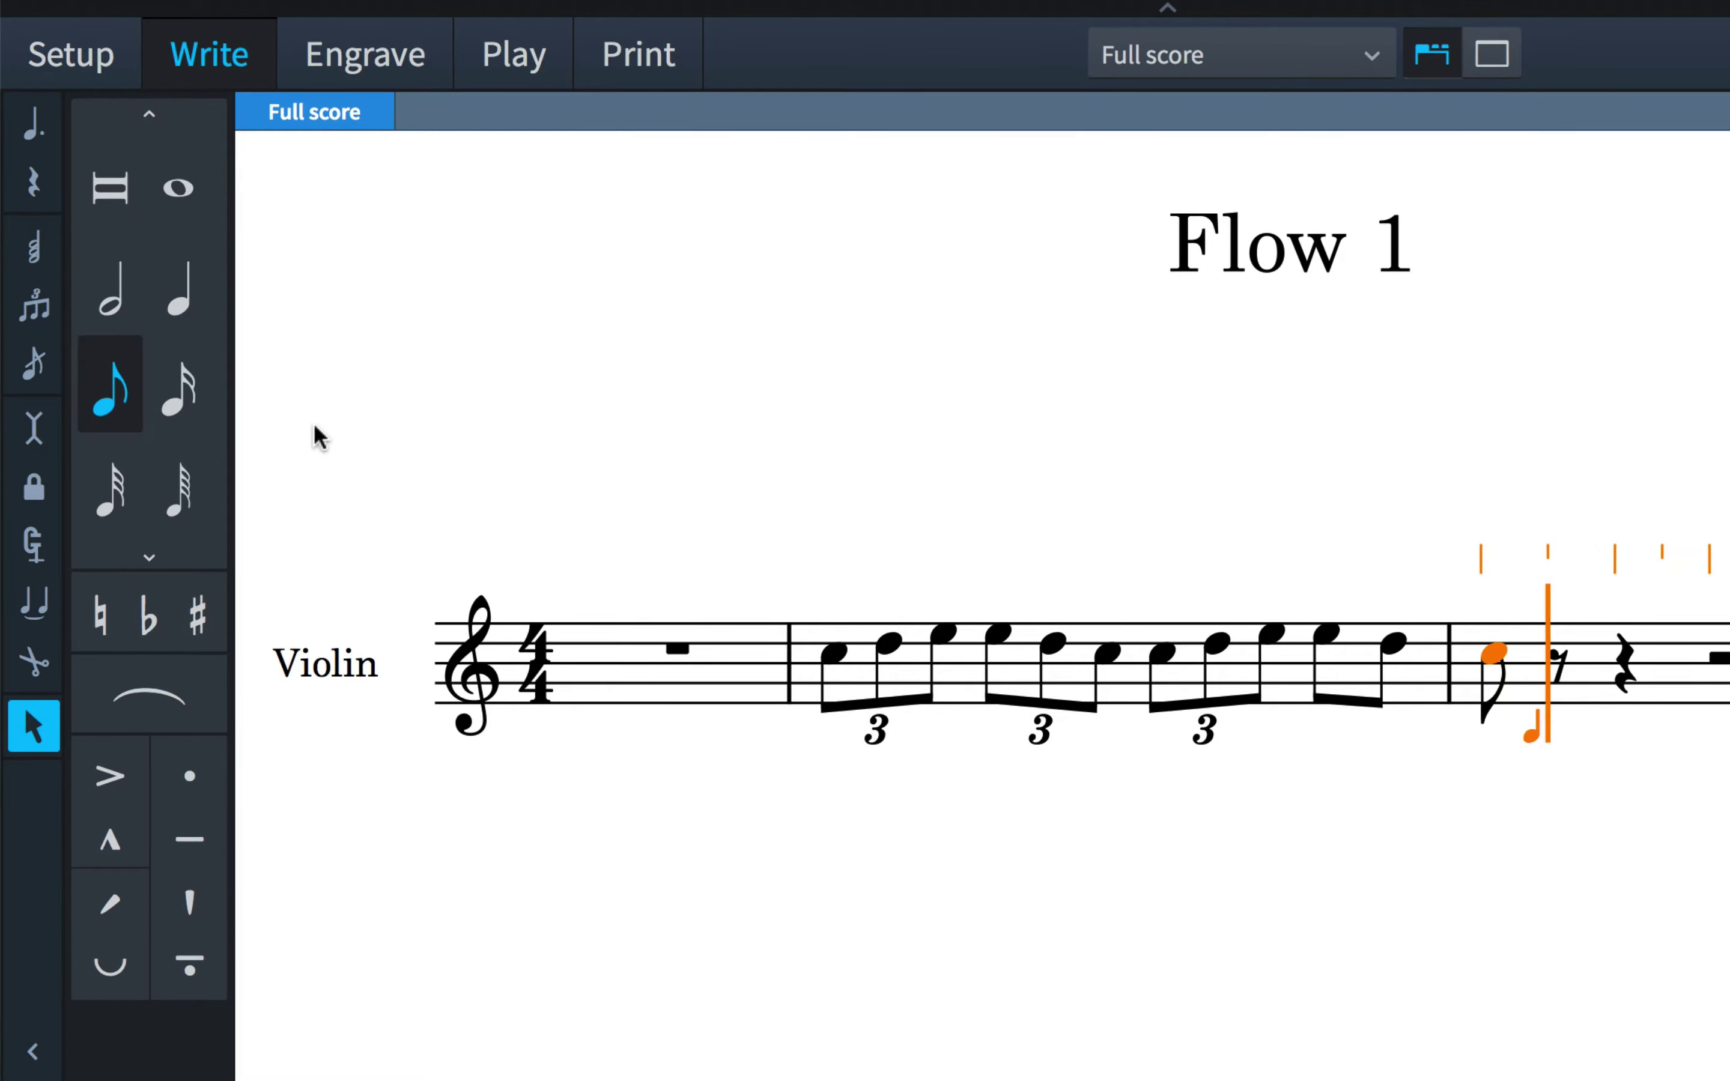
- Start a bar 3 triplet with quarter-note C and a D tied onward
key("space")
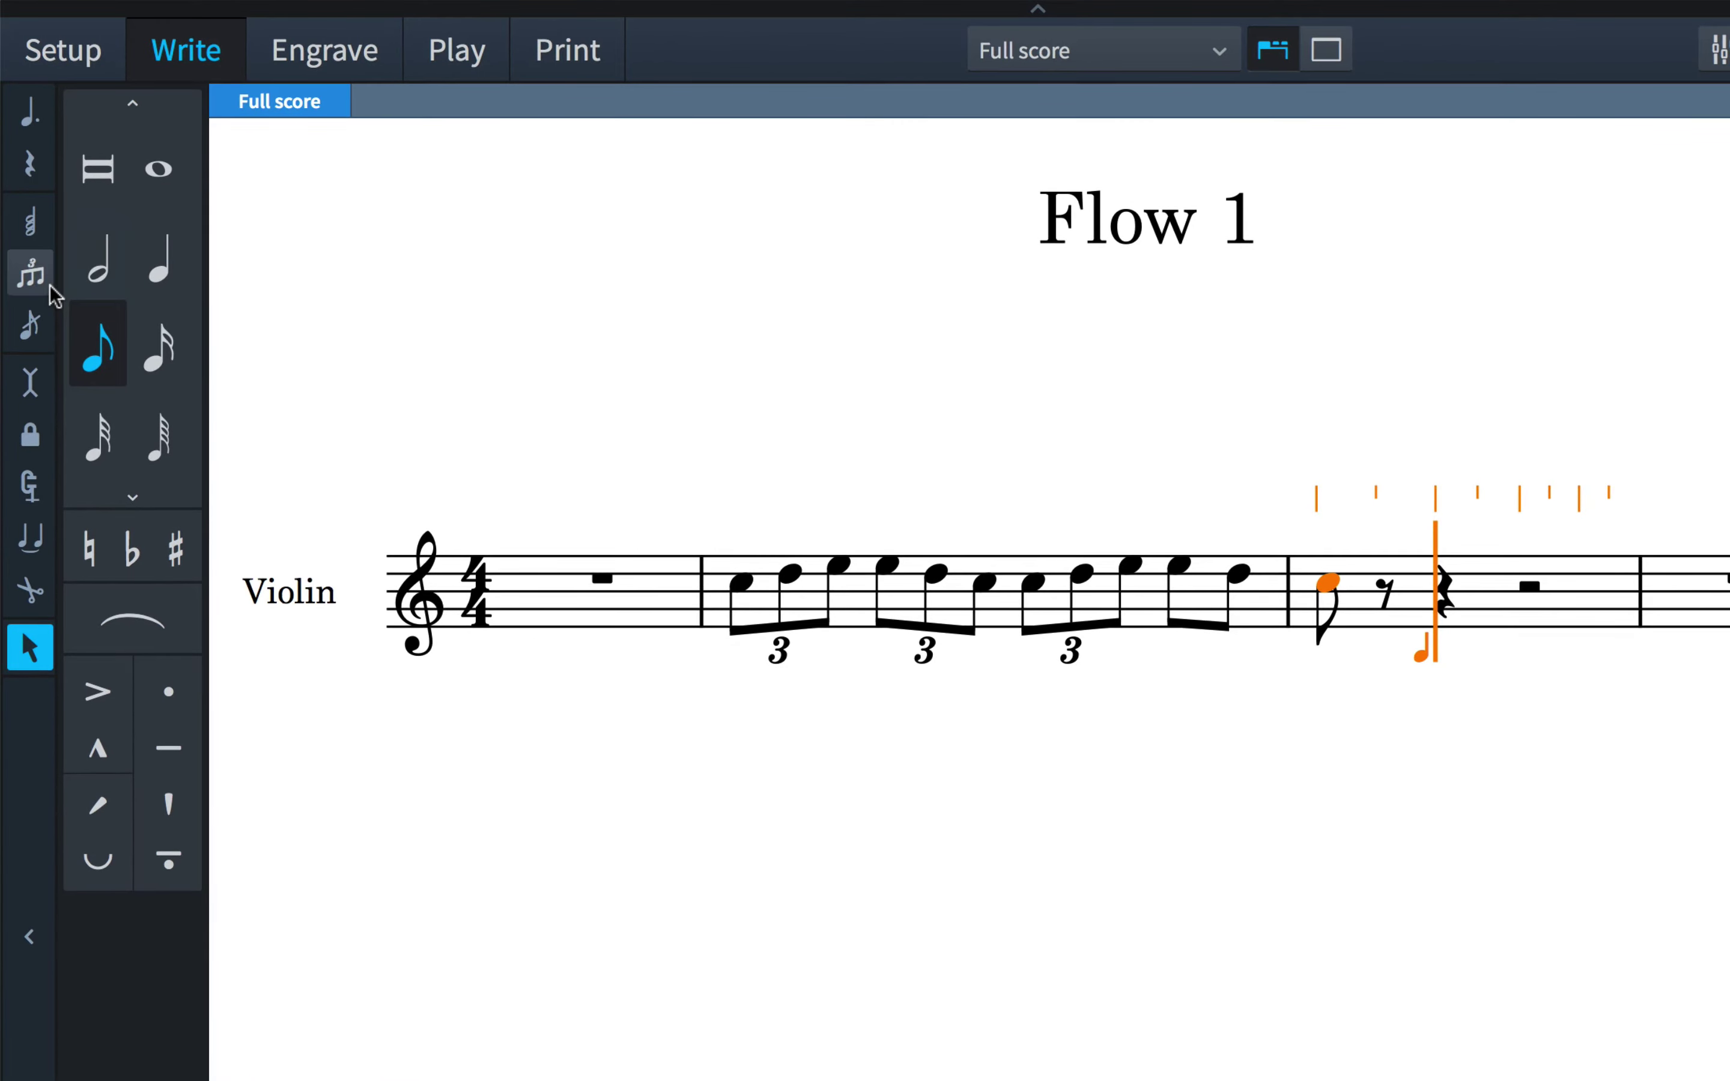
left_click(30, 273)
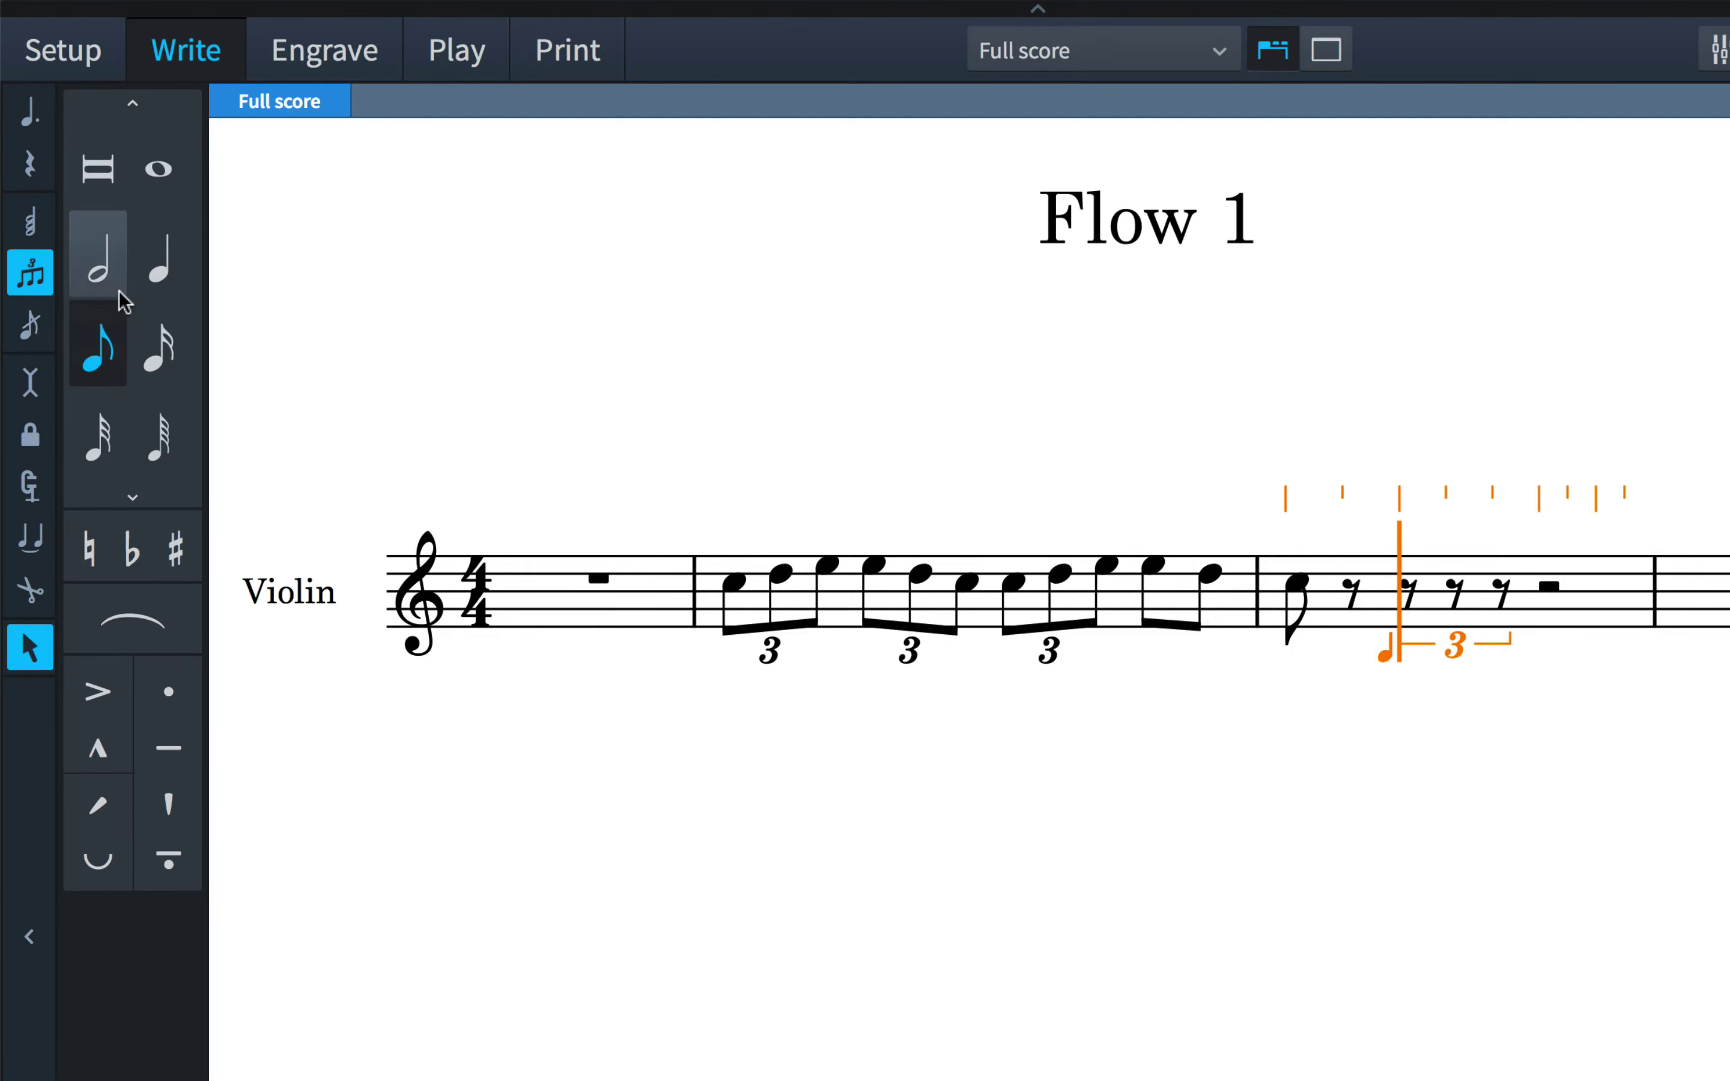
left_click(179, 284)
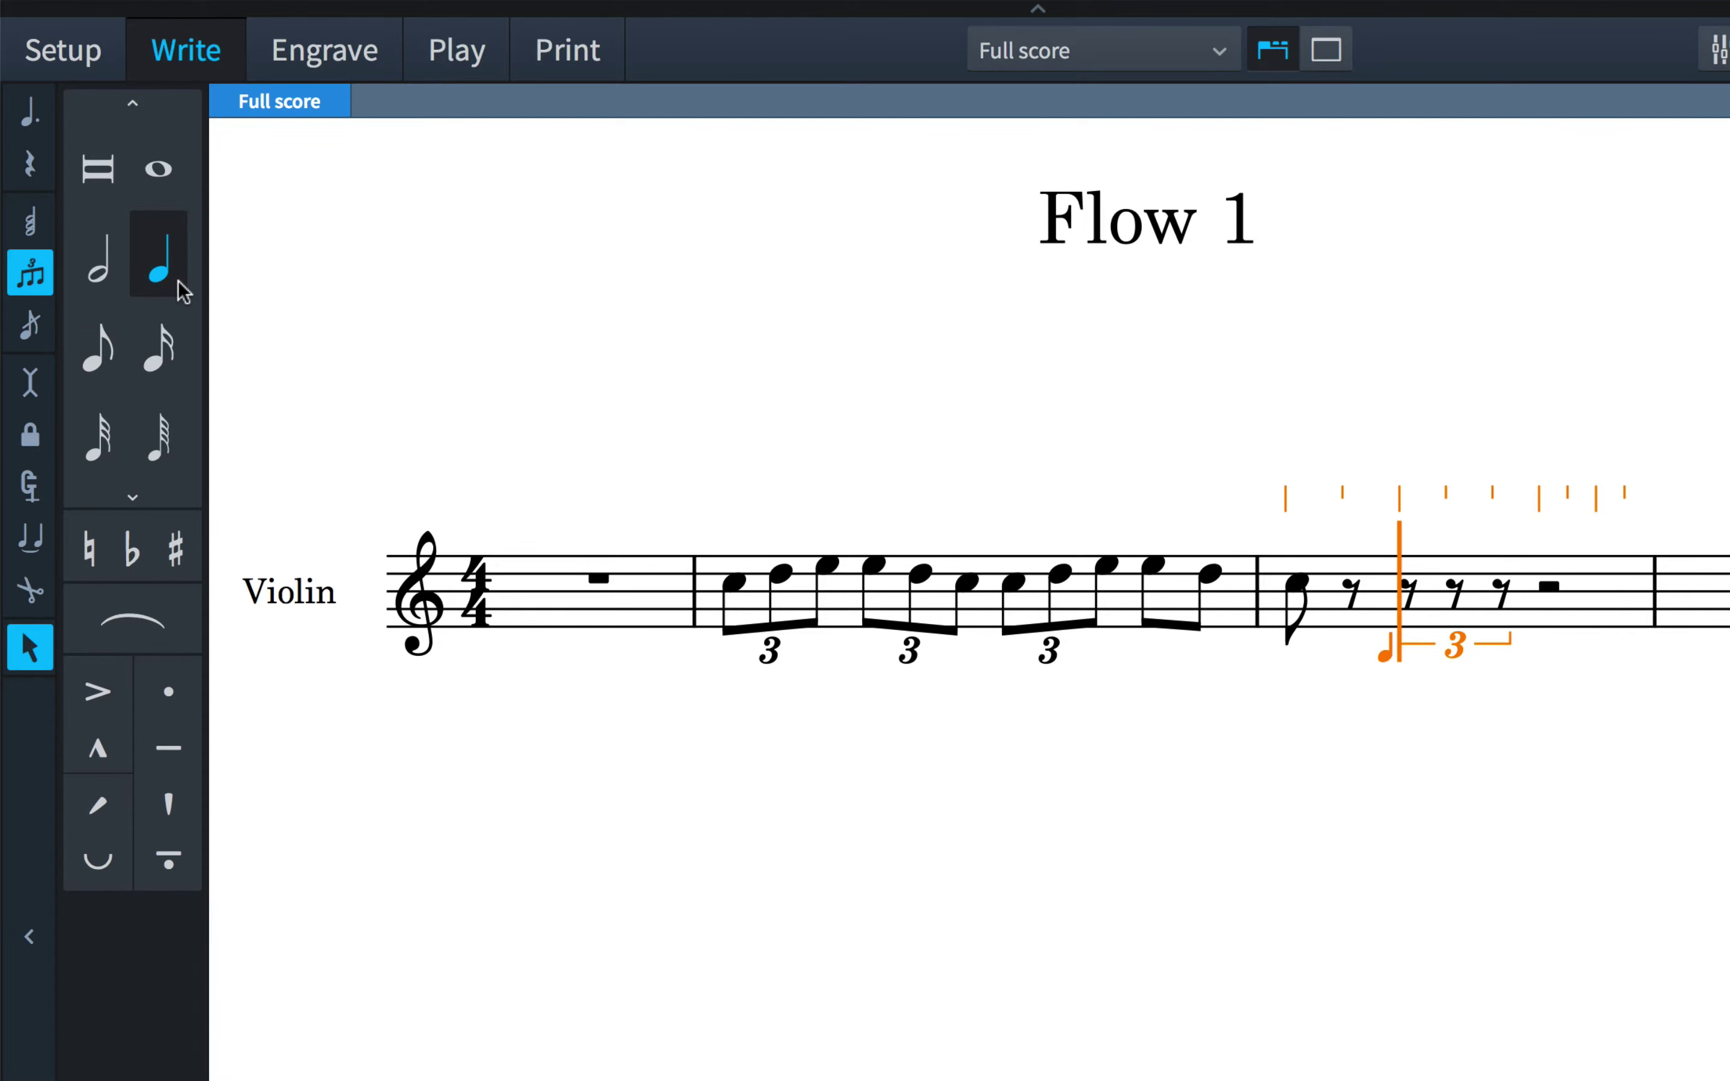
key("c")
key("d")
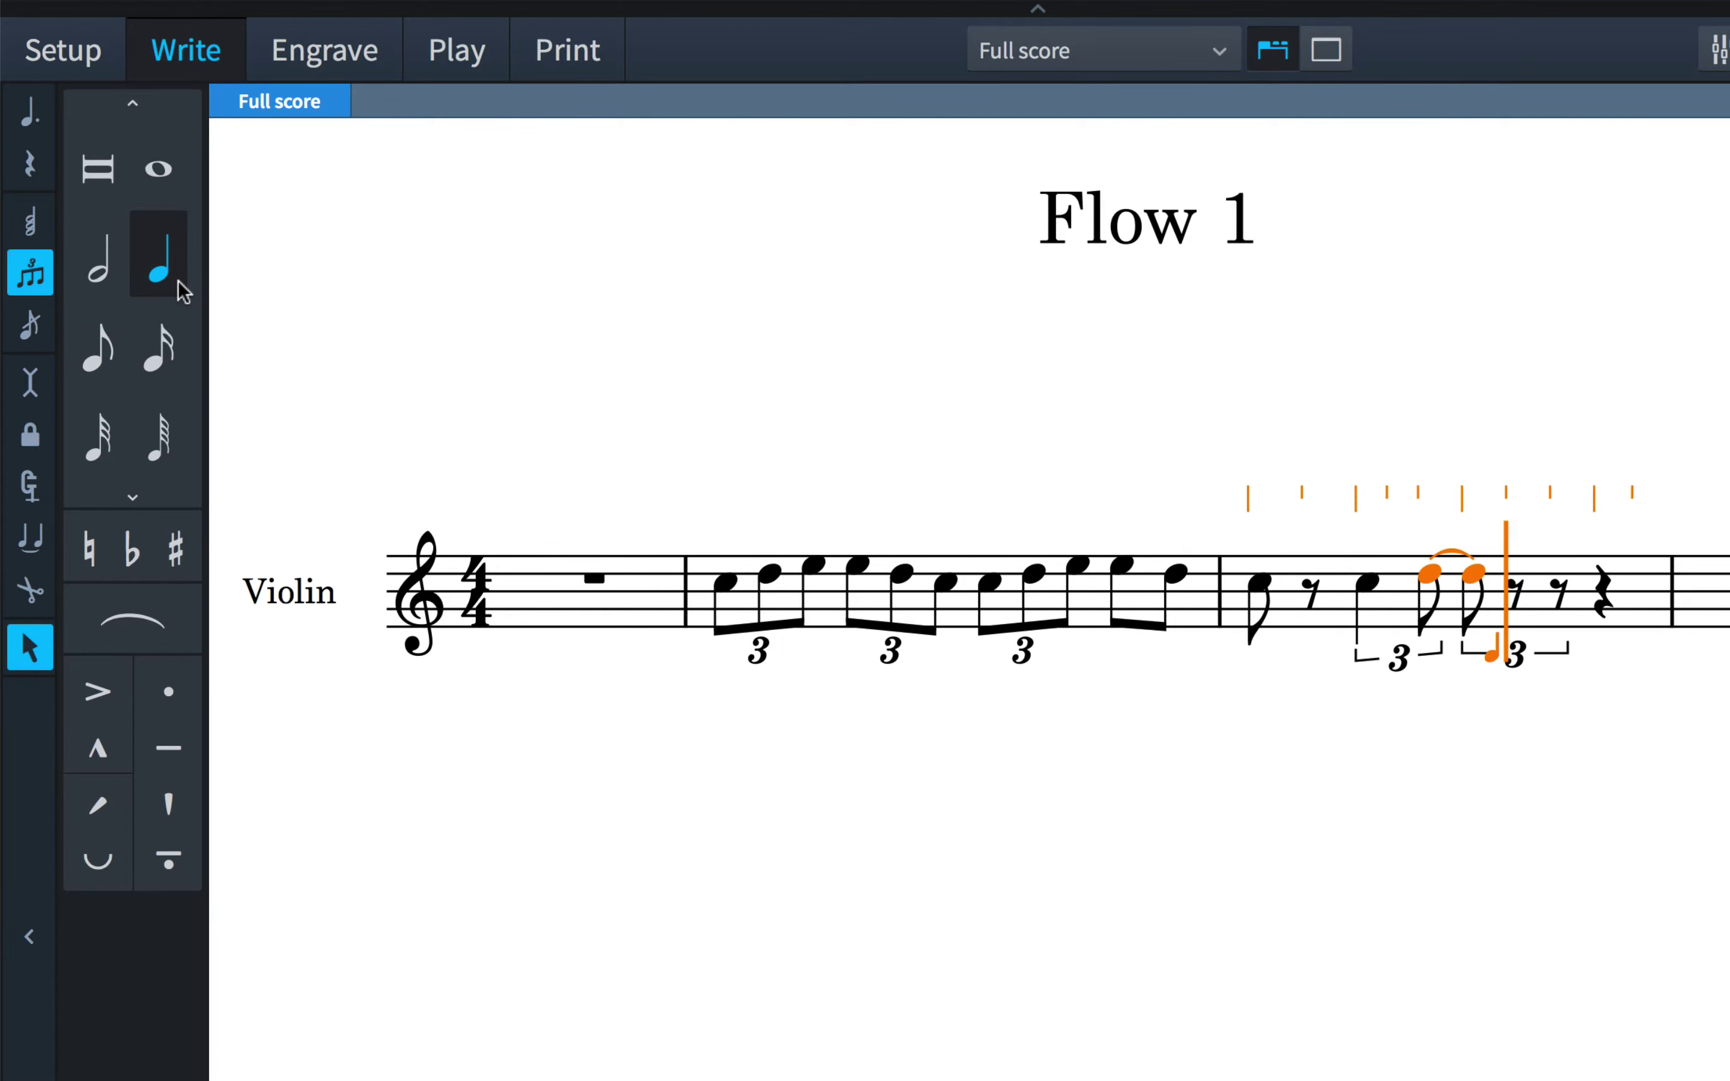
- Continue with eighth-note triplet notes E and D, a quarter rest, then an eighth E
left_click(116, 347)
key("e")
key("d")
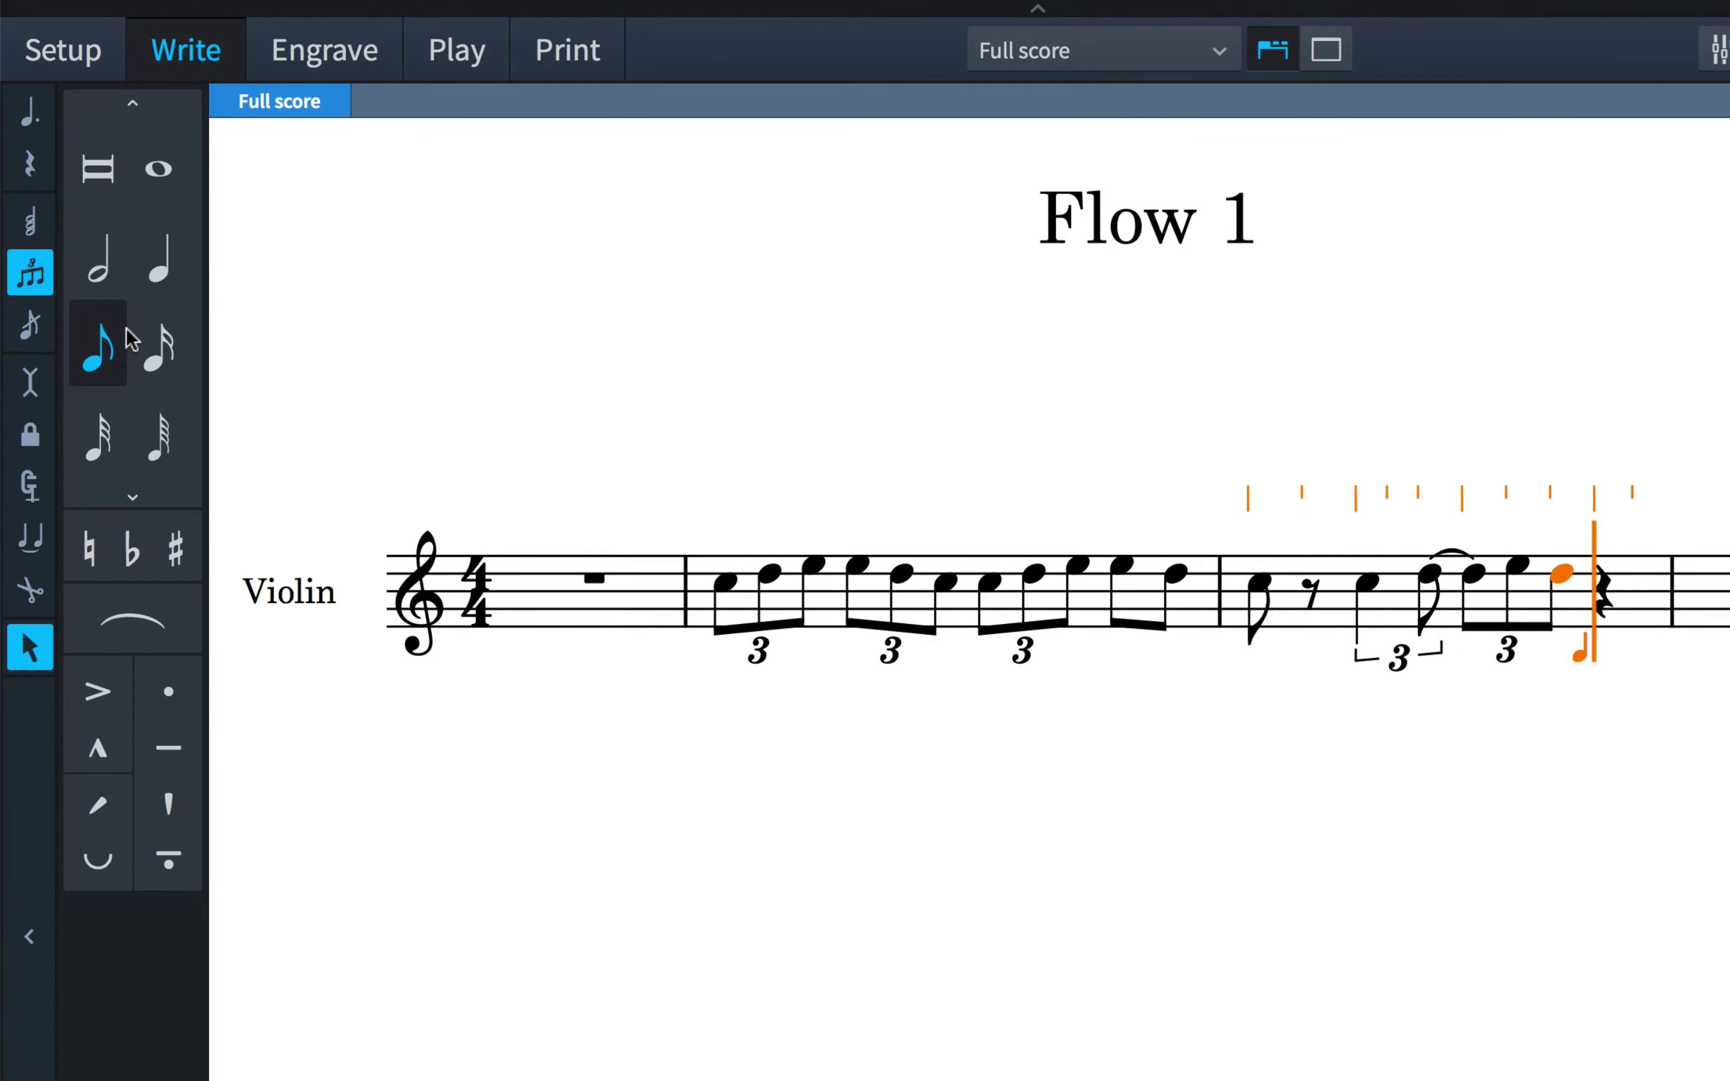
left_click(179, 280)
key("space")
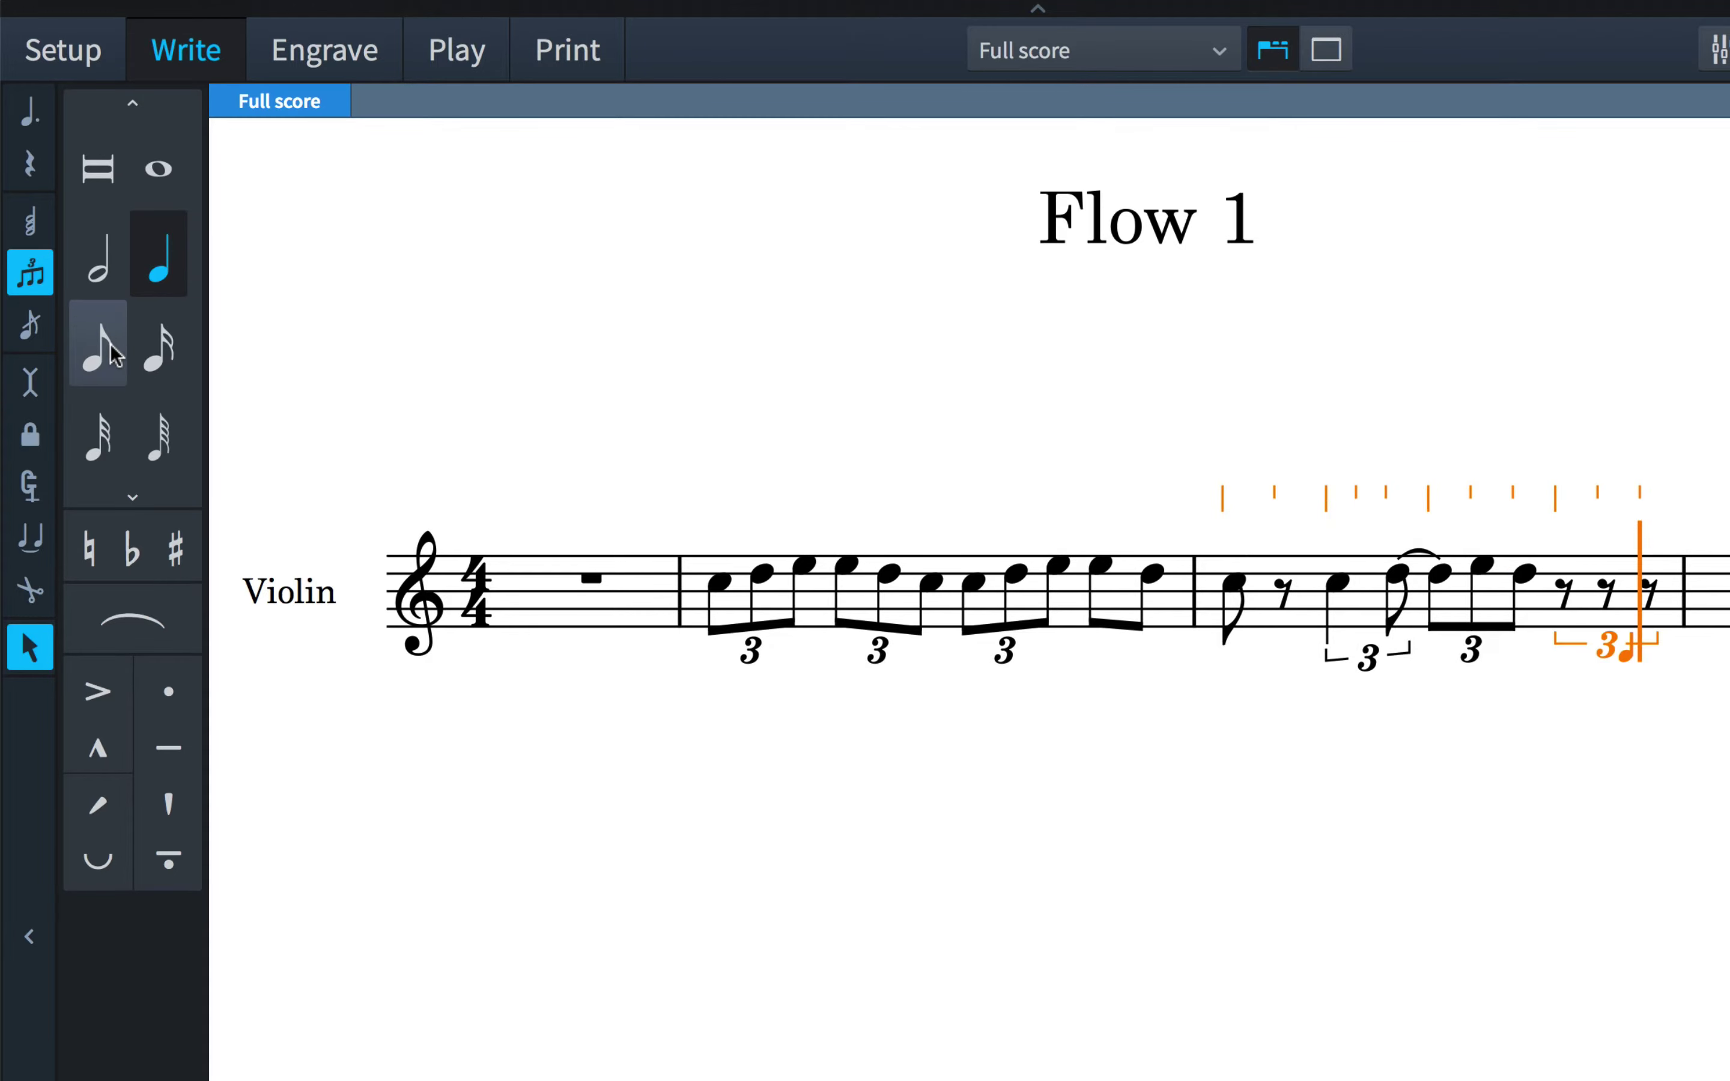
left_click(109, 343)
key("e")
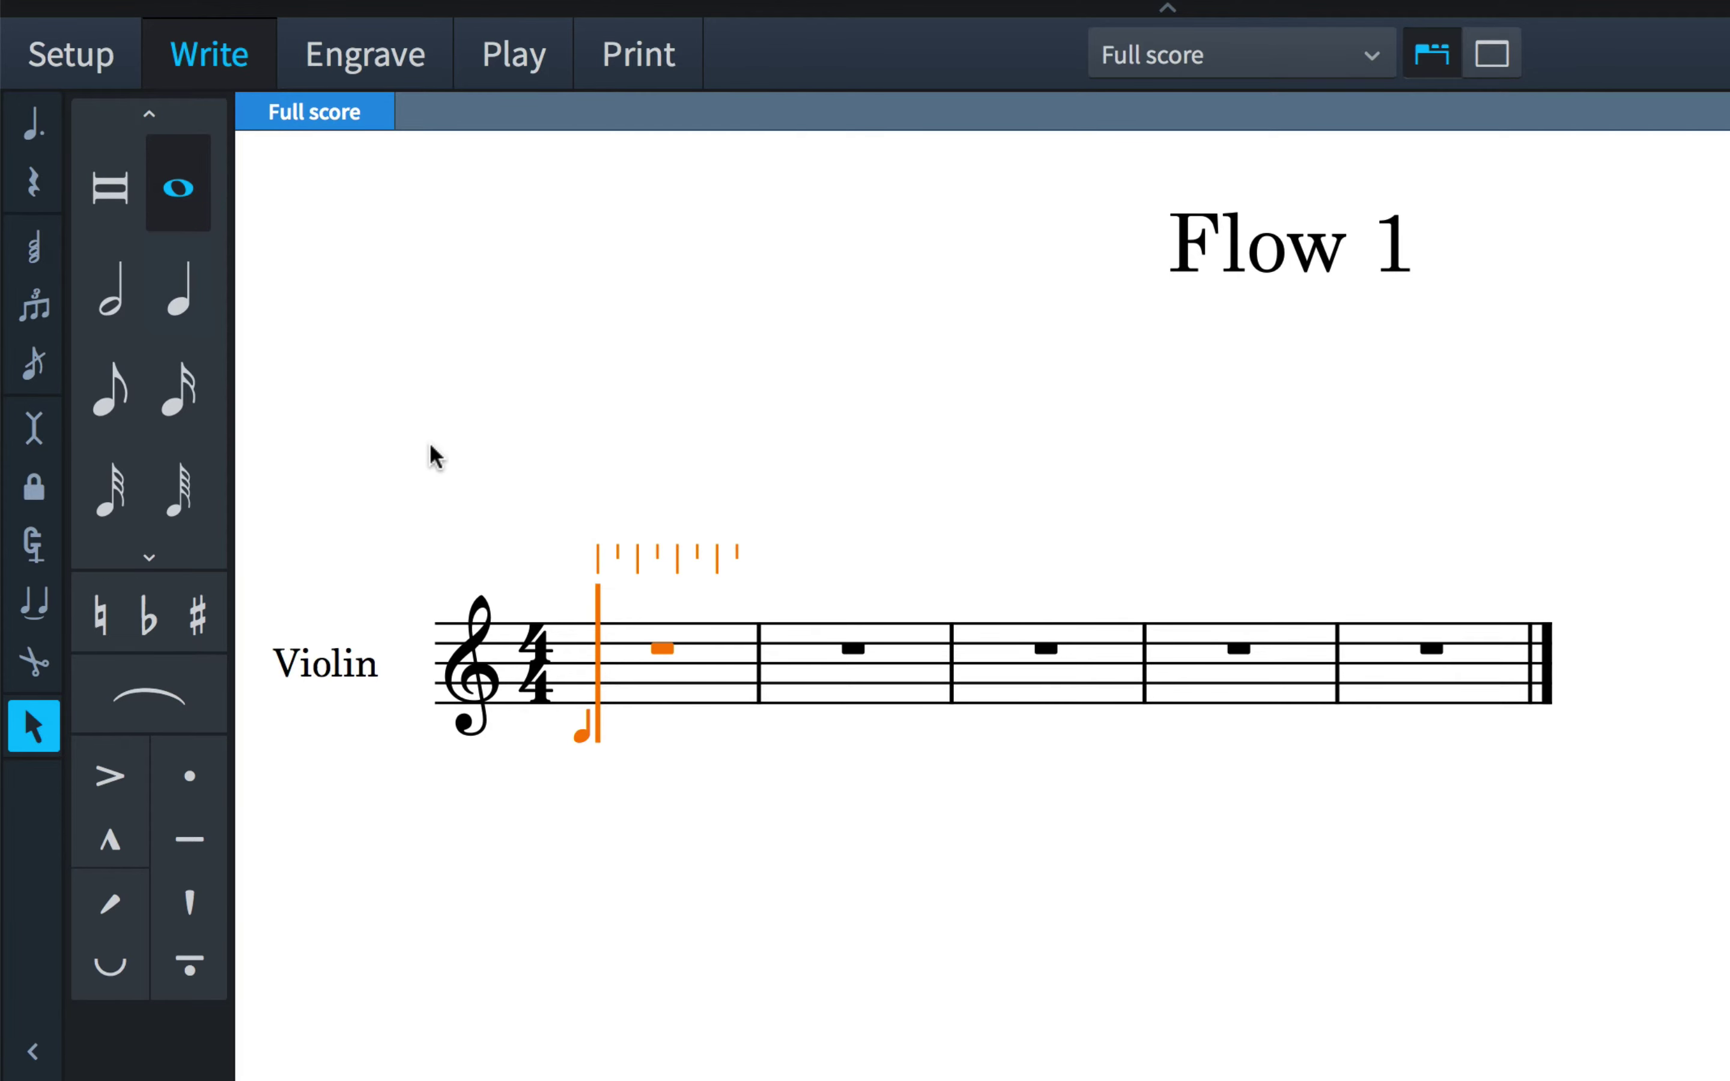
- Choose eighth notes and enter 5:4 in the tuplets popover at bar 1
left_click(133, 399)
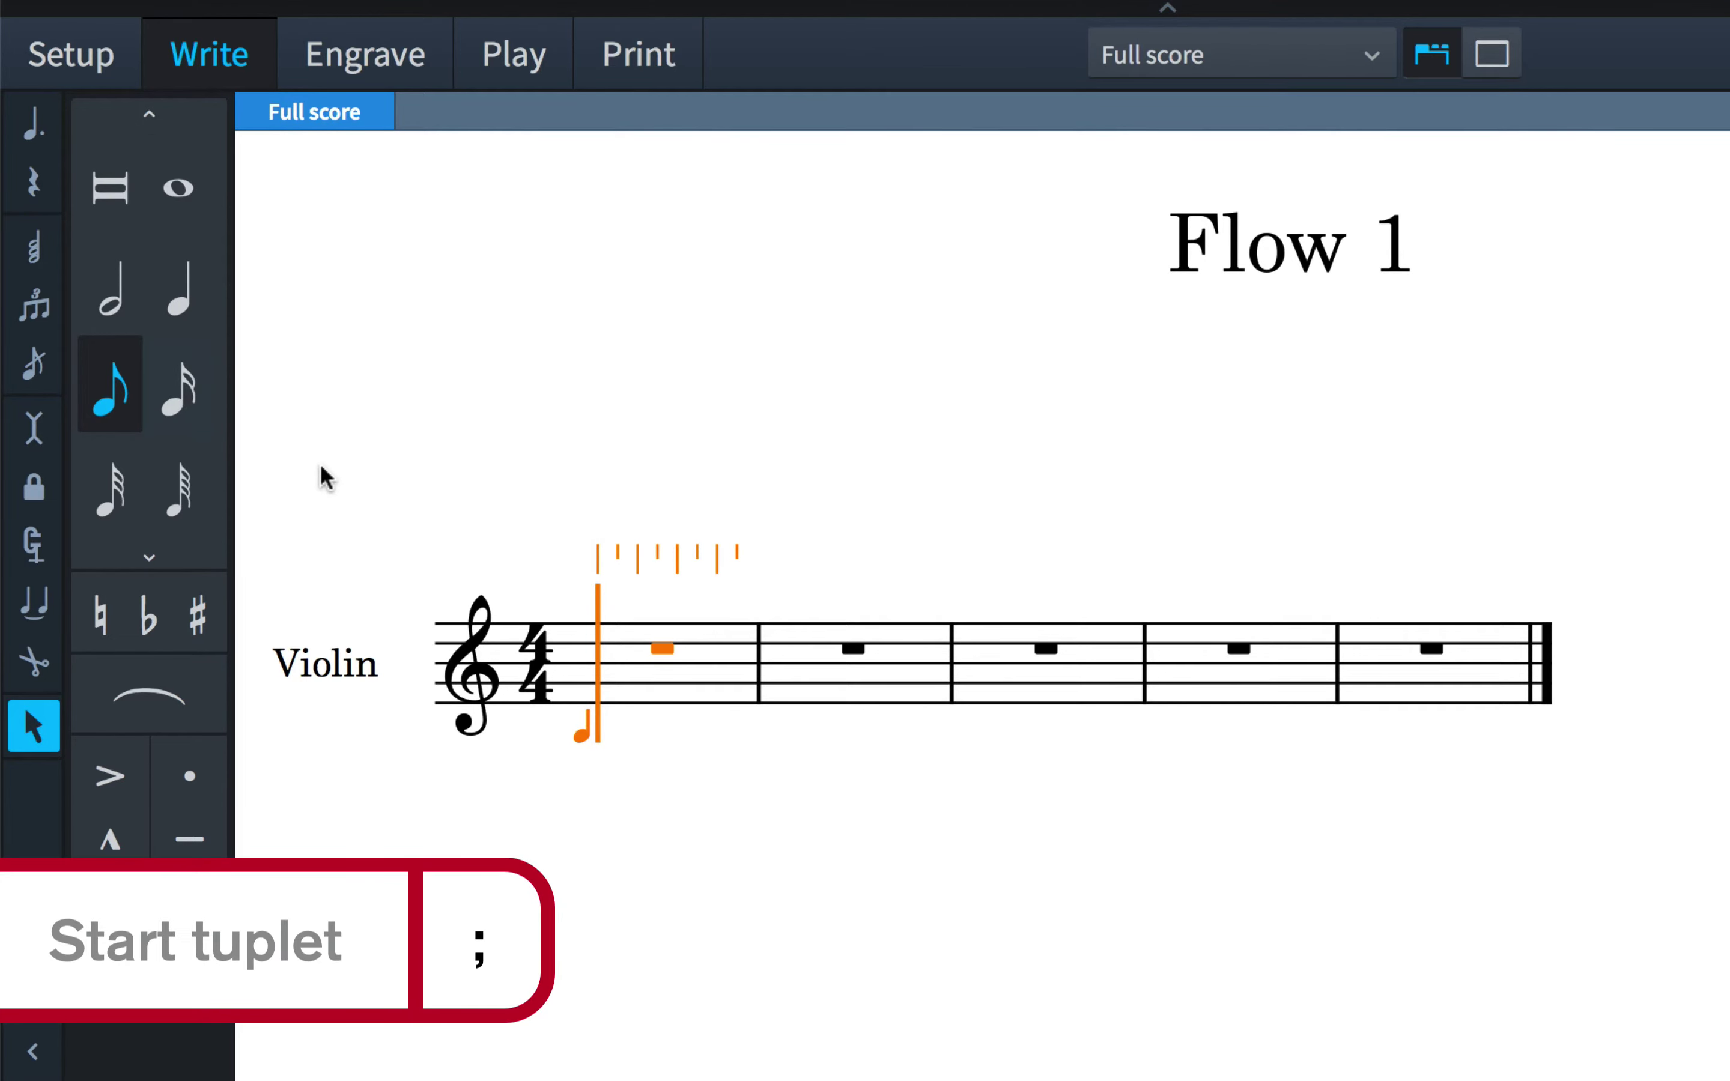
key("semicolon")
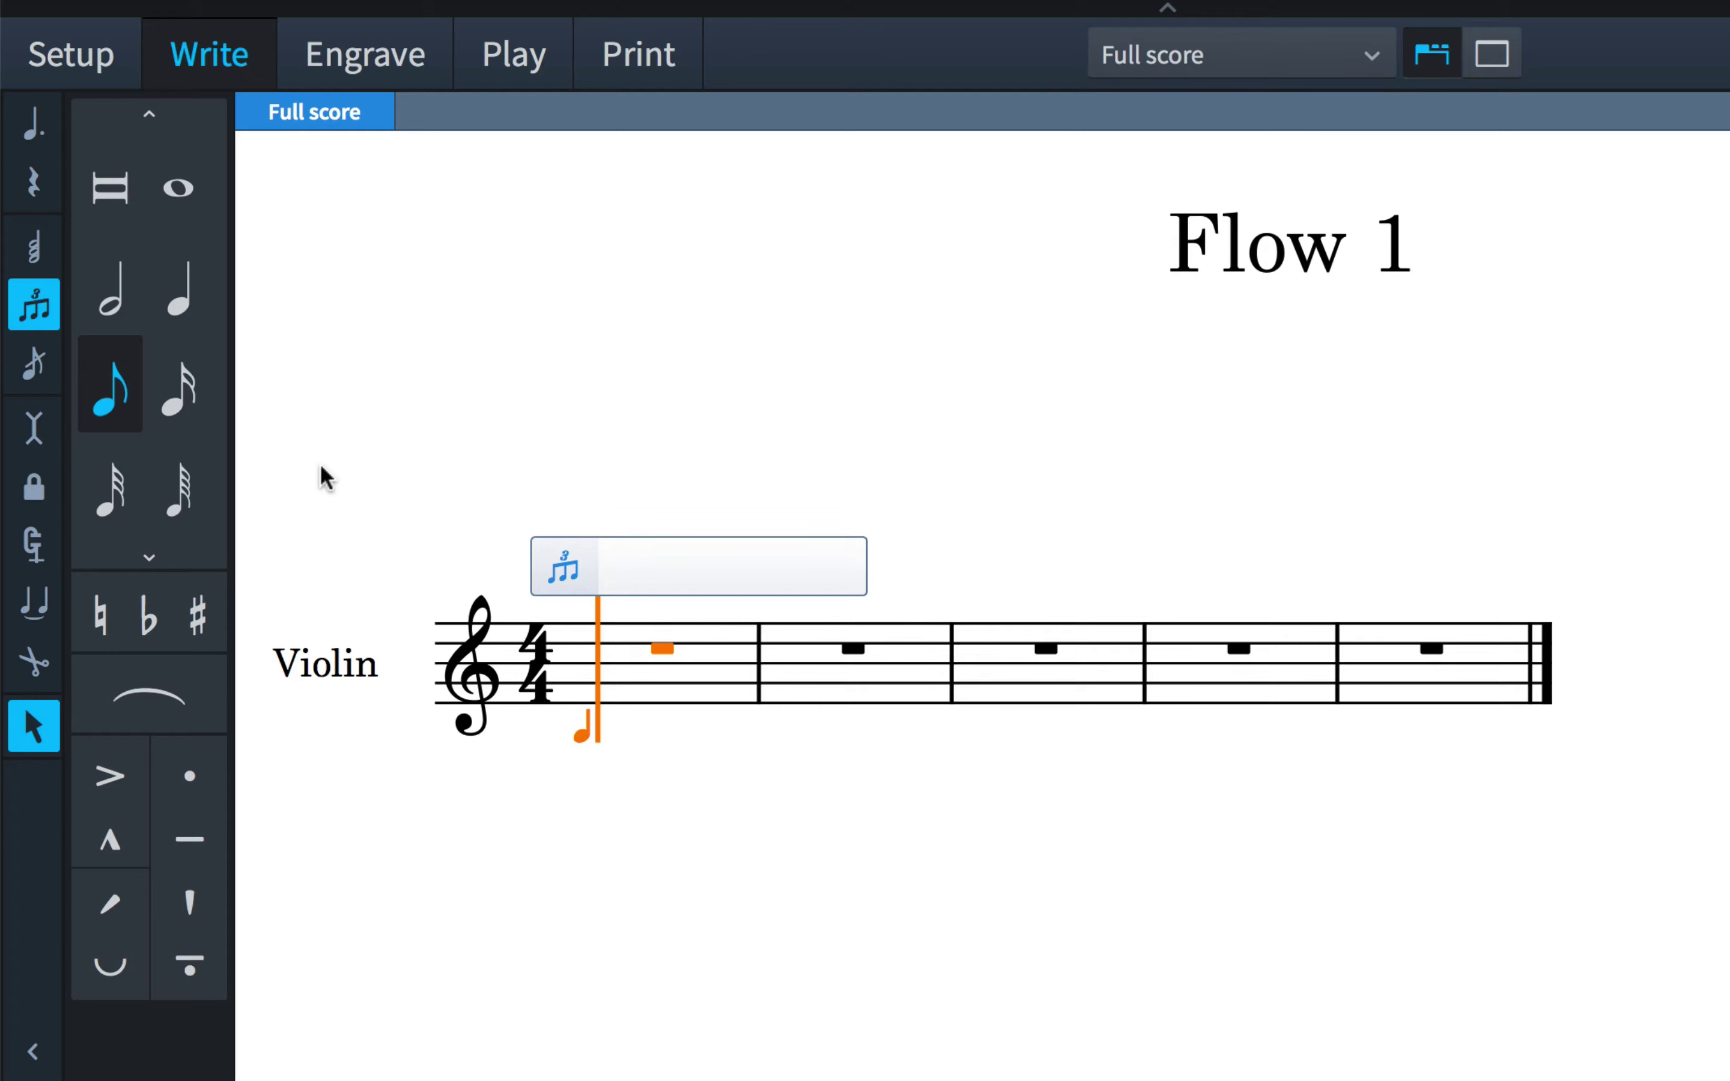
type("5:4")
- Create the 5:4 tuplet and enter quintuplets rising C–G and falling back to C
key("Return")
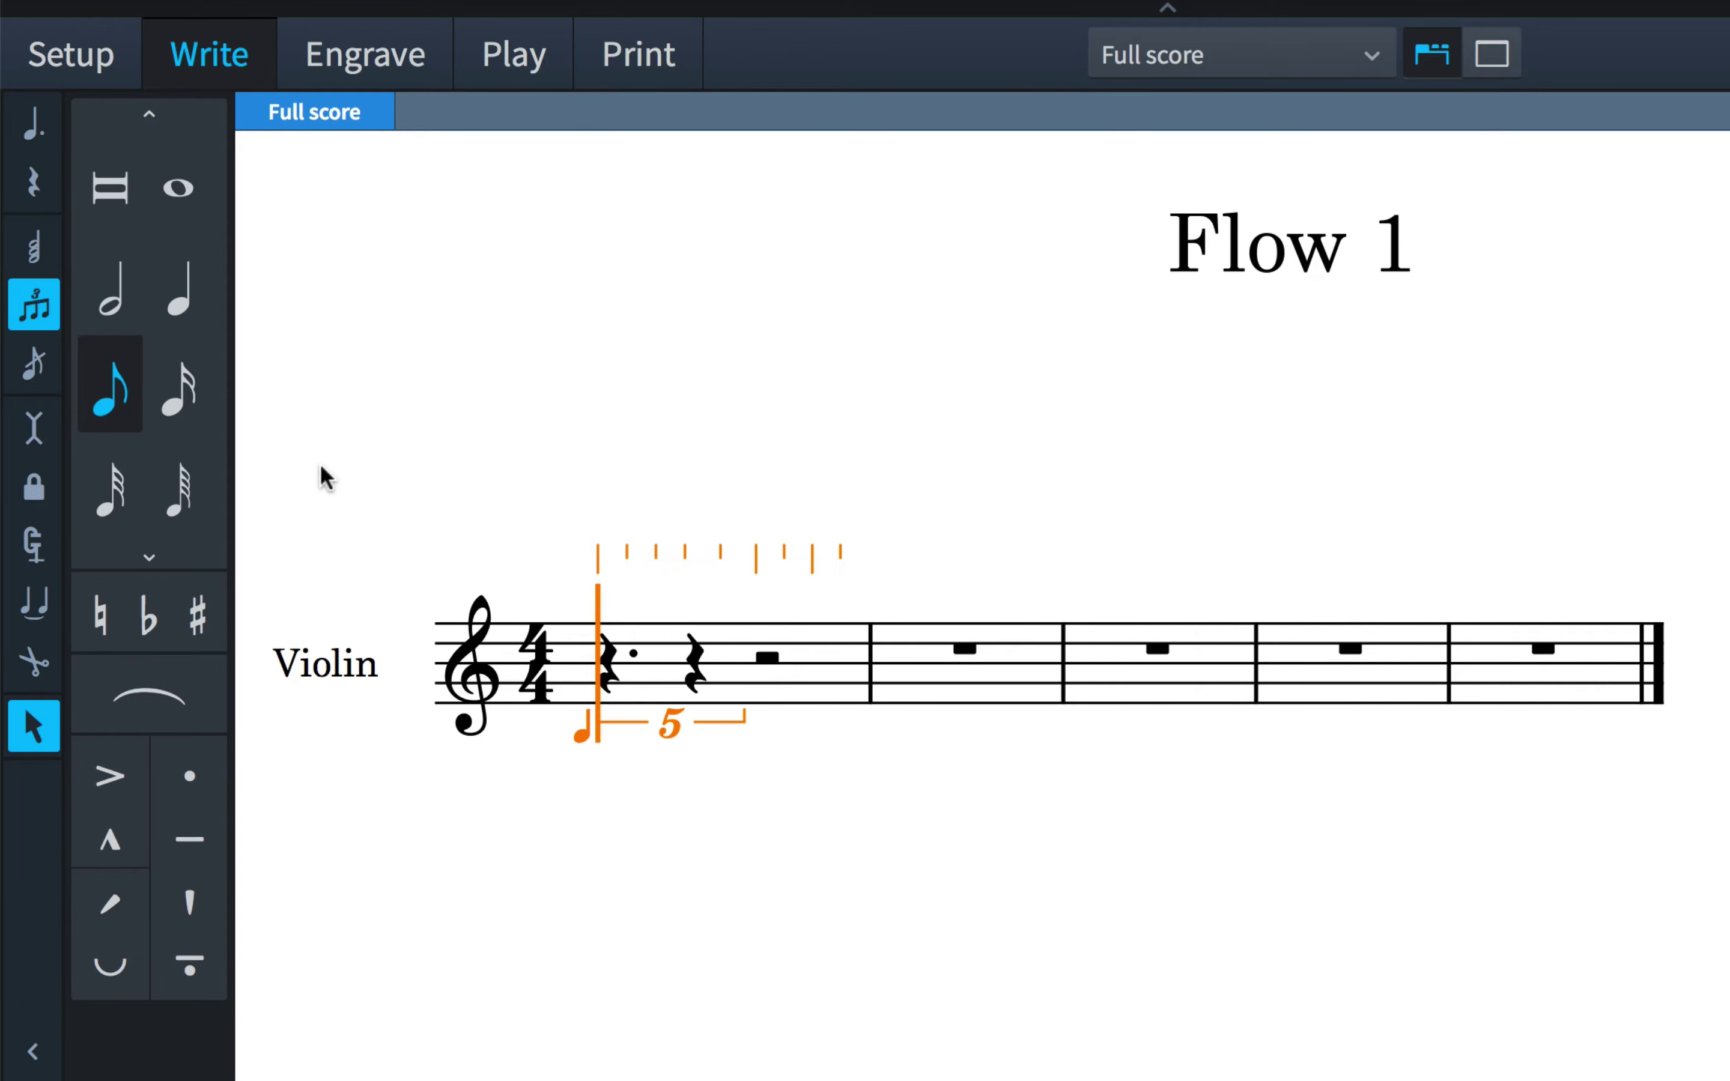
key("c")
key("d")
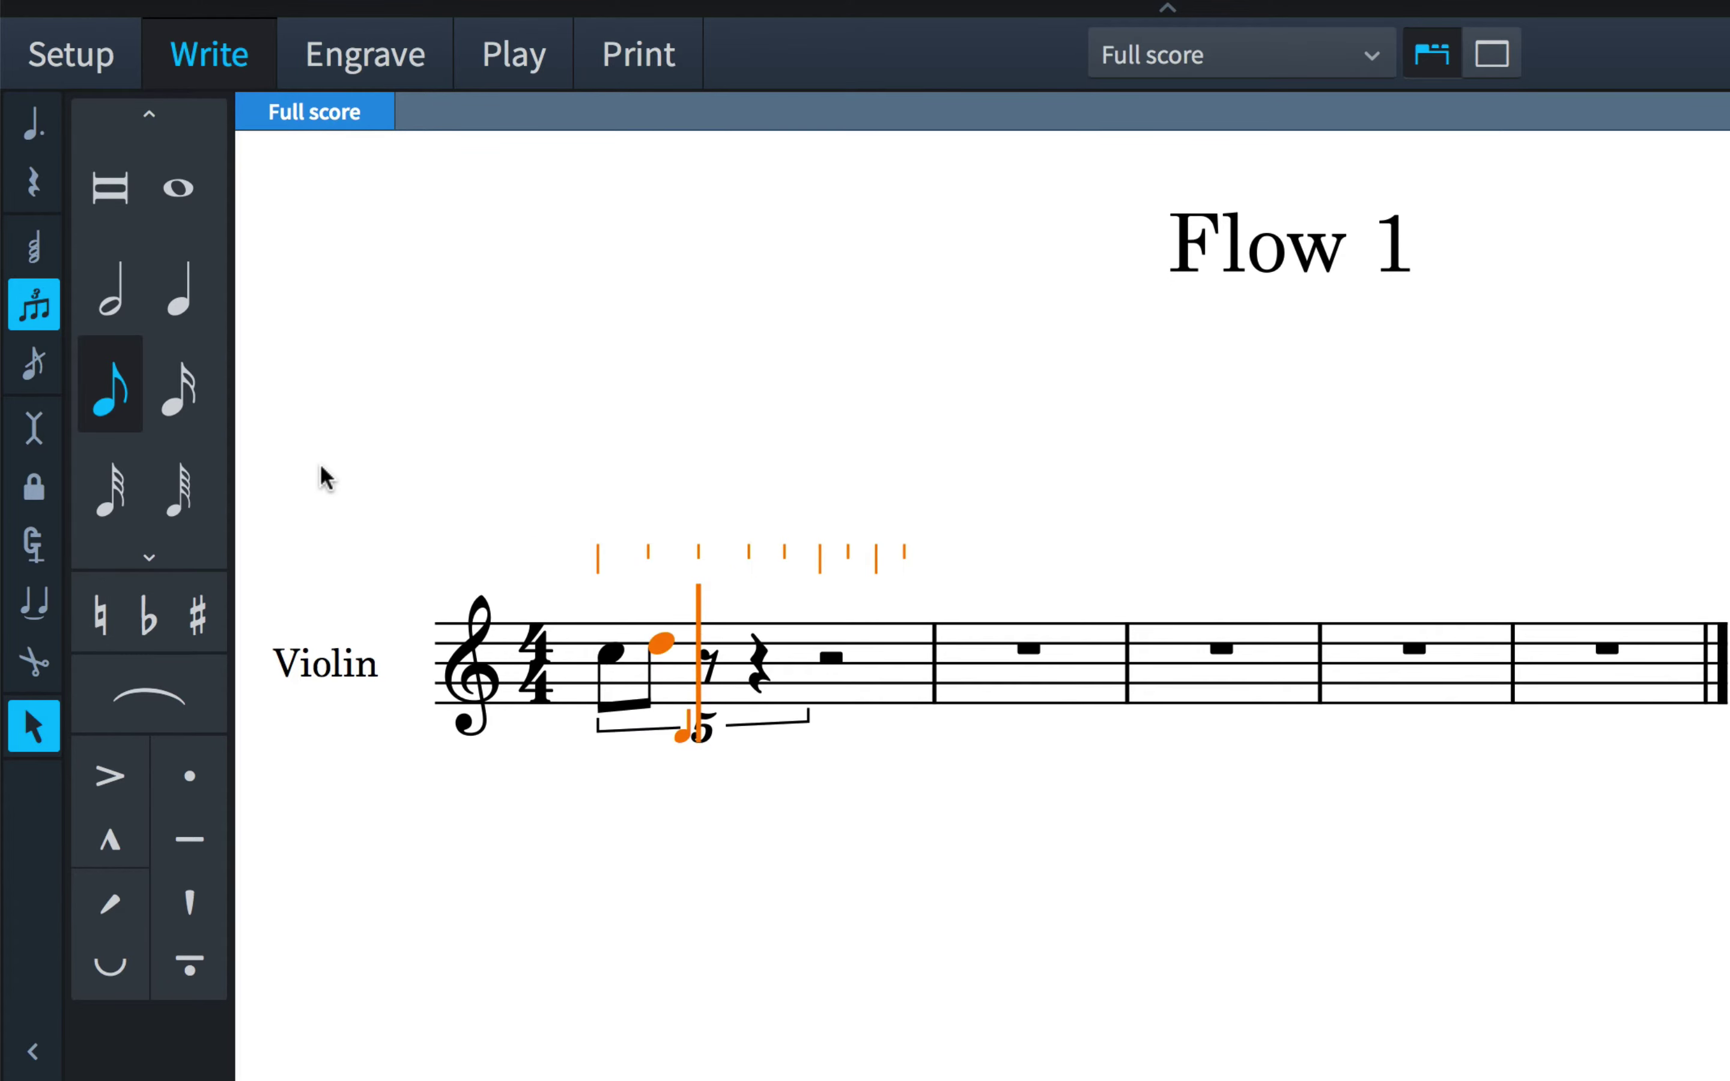
key("e")
key("f")
key("g")
key("g")
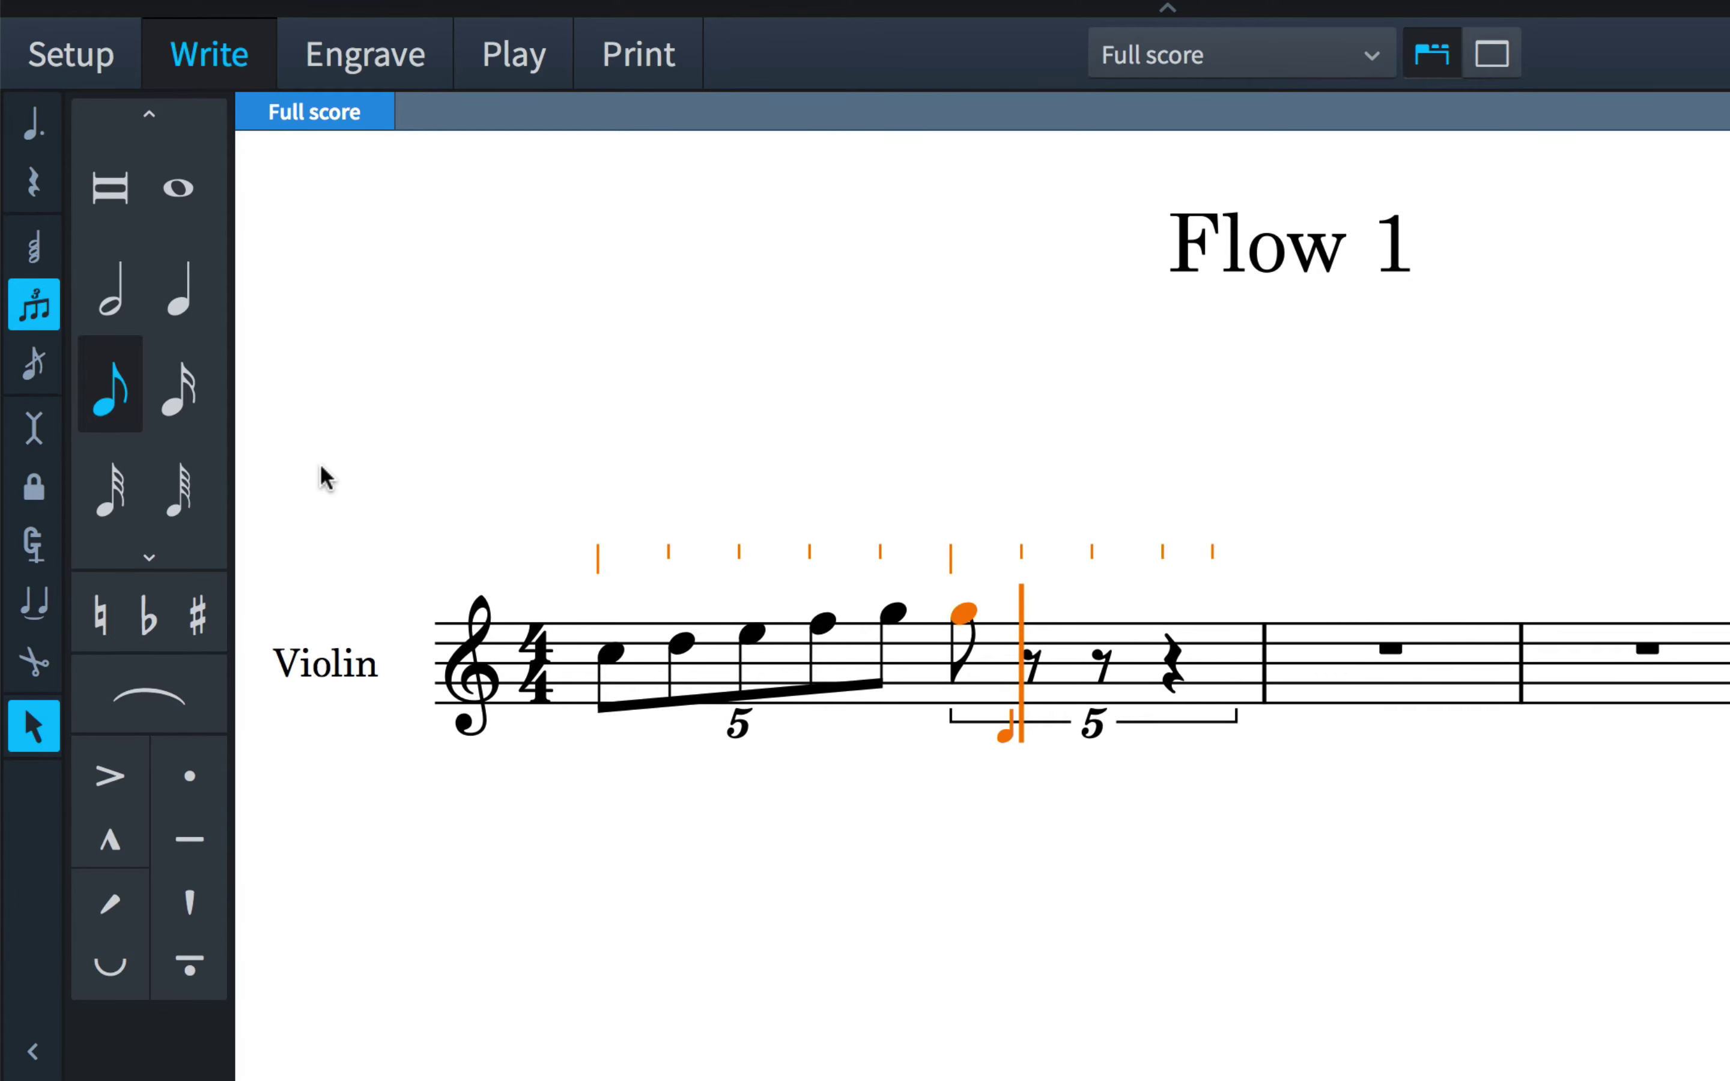
key("f")
key("e")
key("d")
key("c")
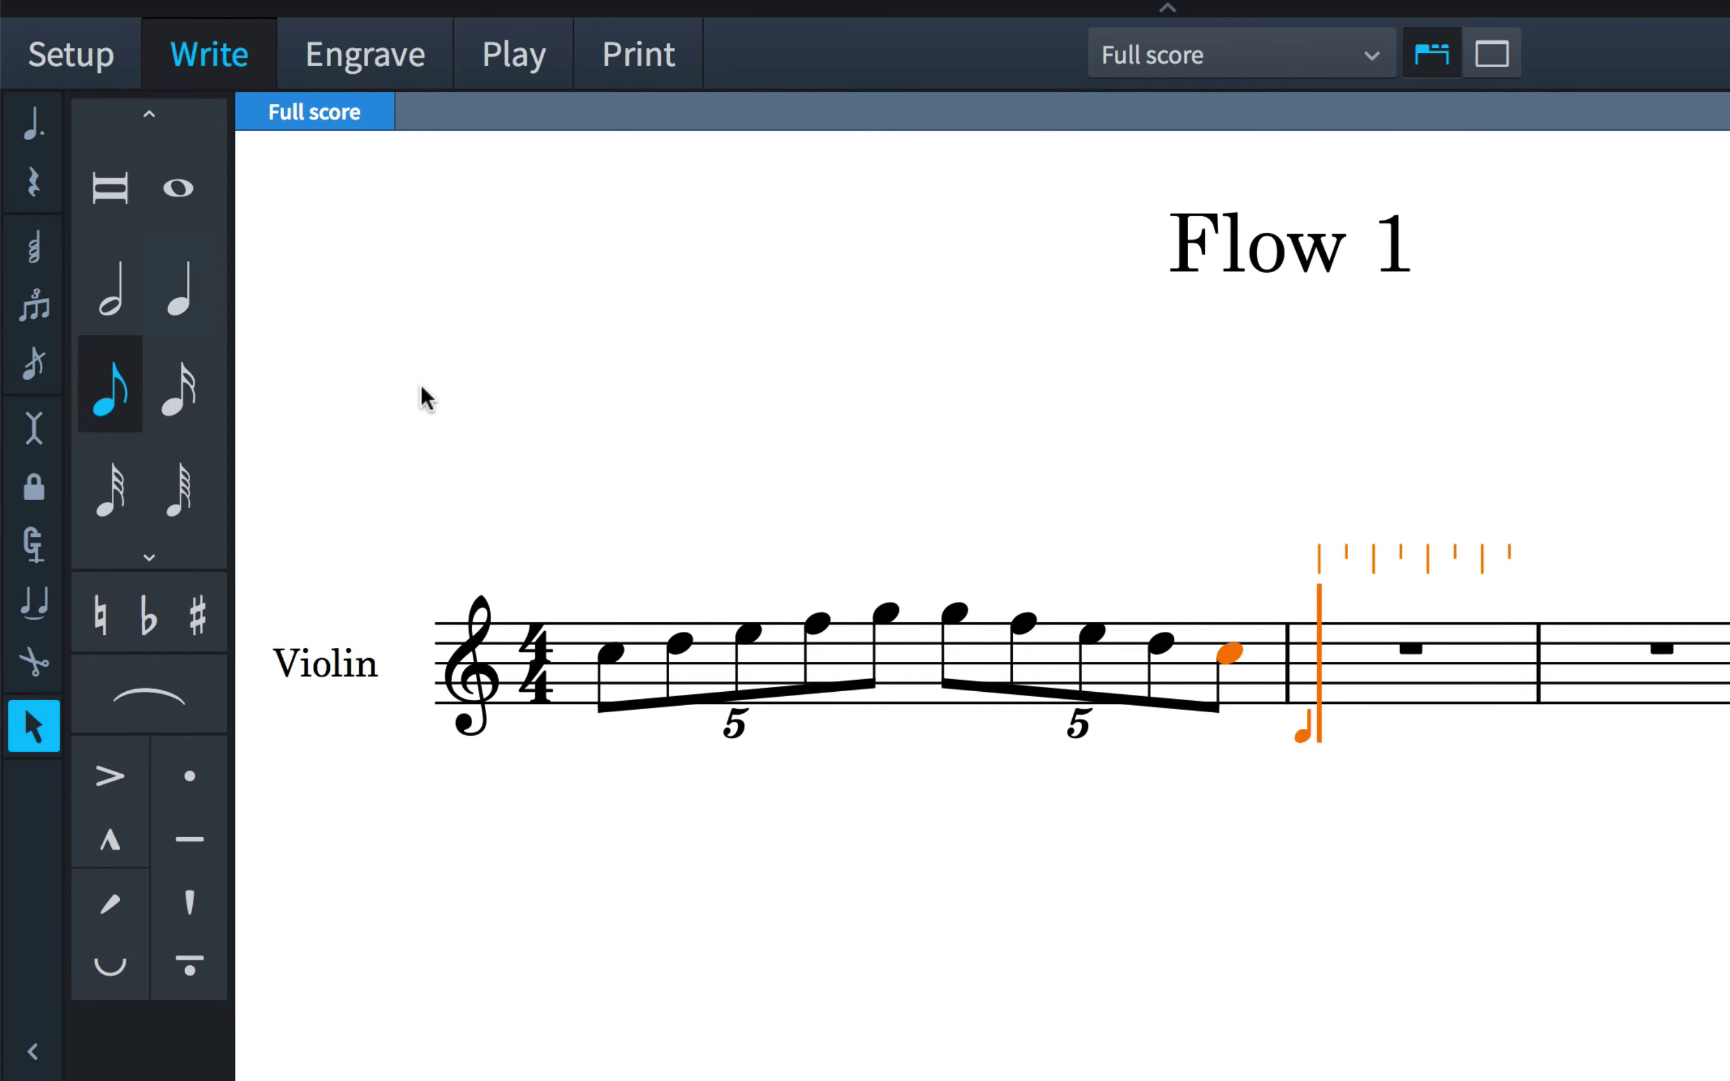
- Stop tuplets and enter plain eighths C, D, E, F, G in bar 2
key("shift+semicolon")
key("c")
key("d")
key("e")
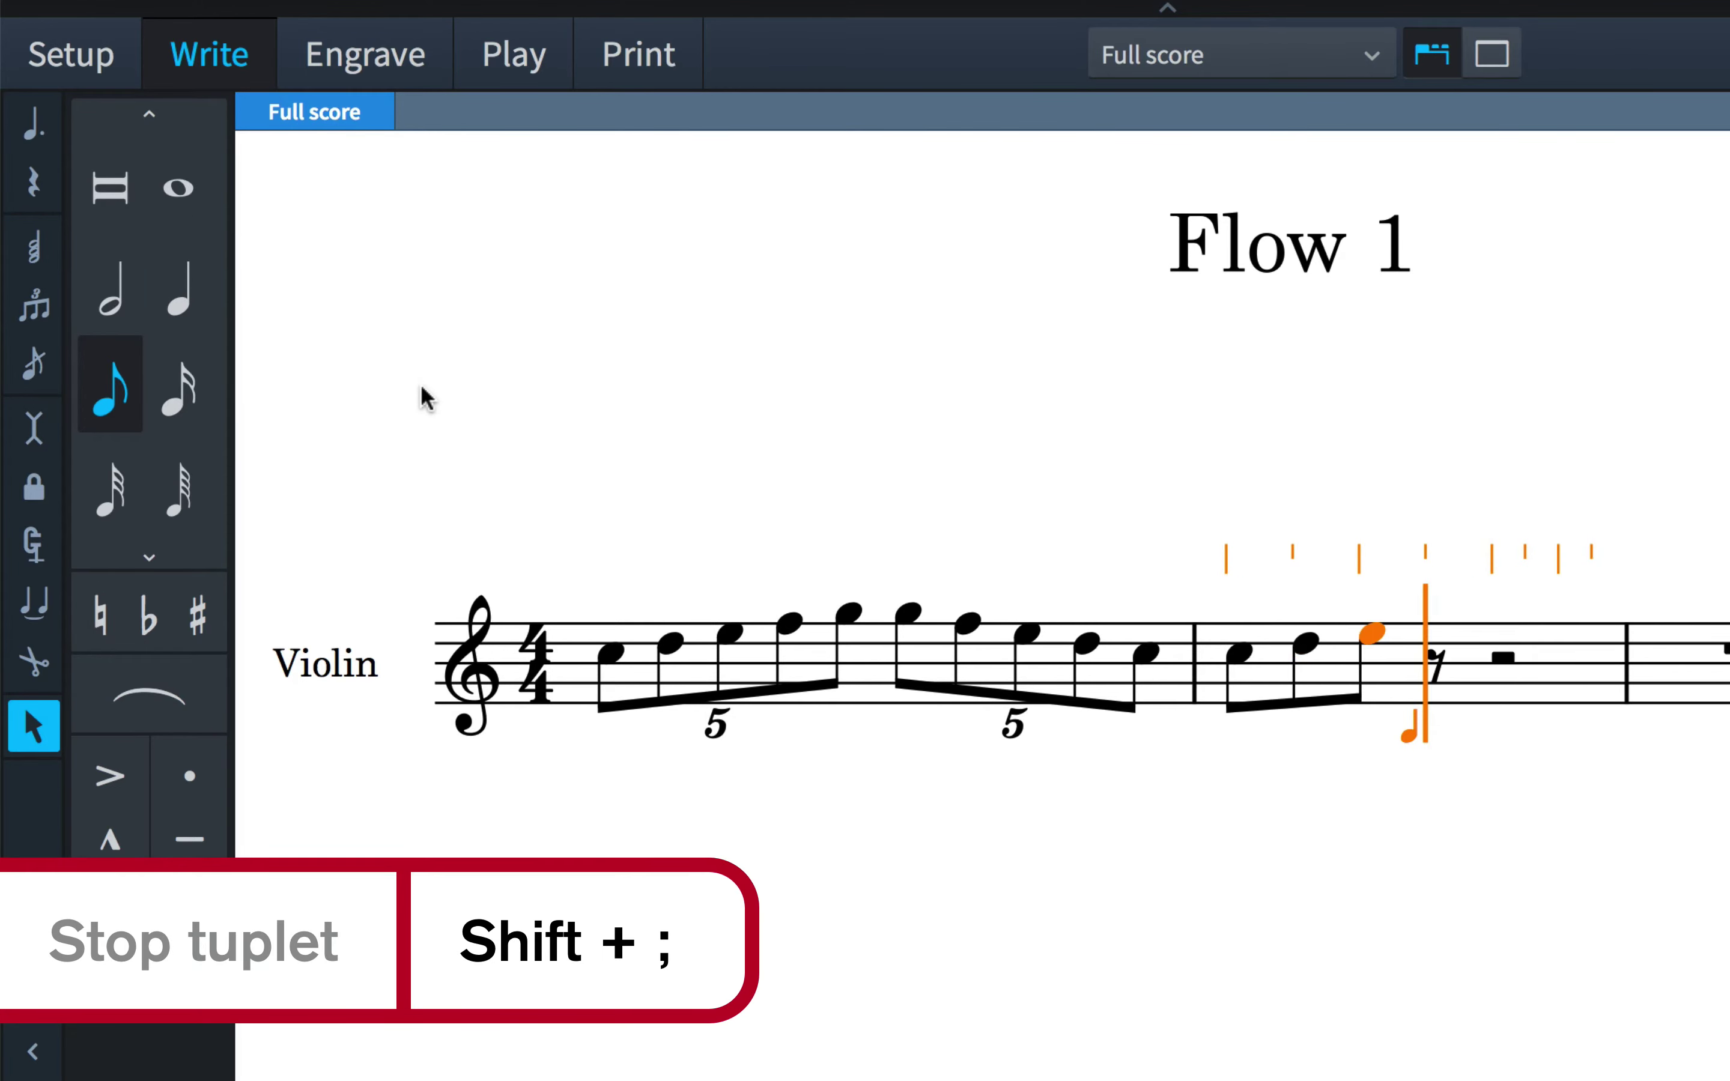
key("f")
key("g")
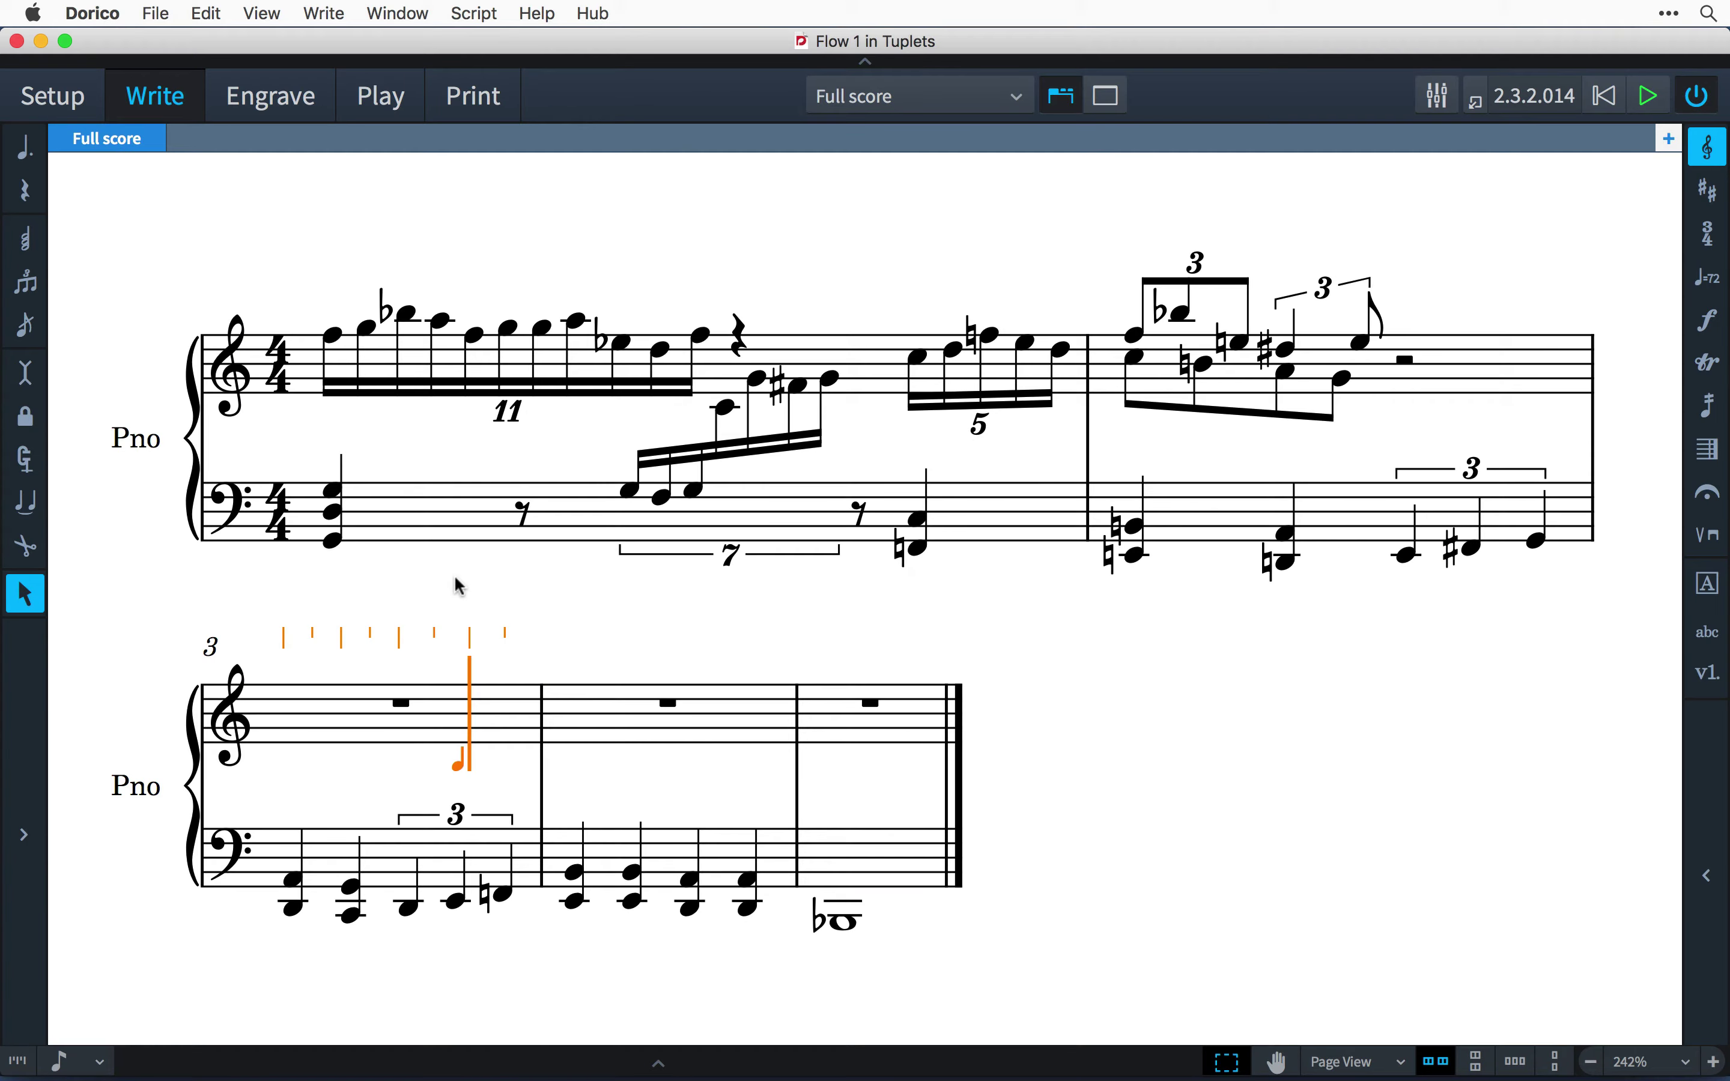
- Enter a 7:4 tuplet with notes C, D, E, F, D, C
key("semicolon")
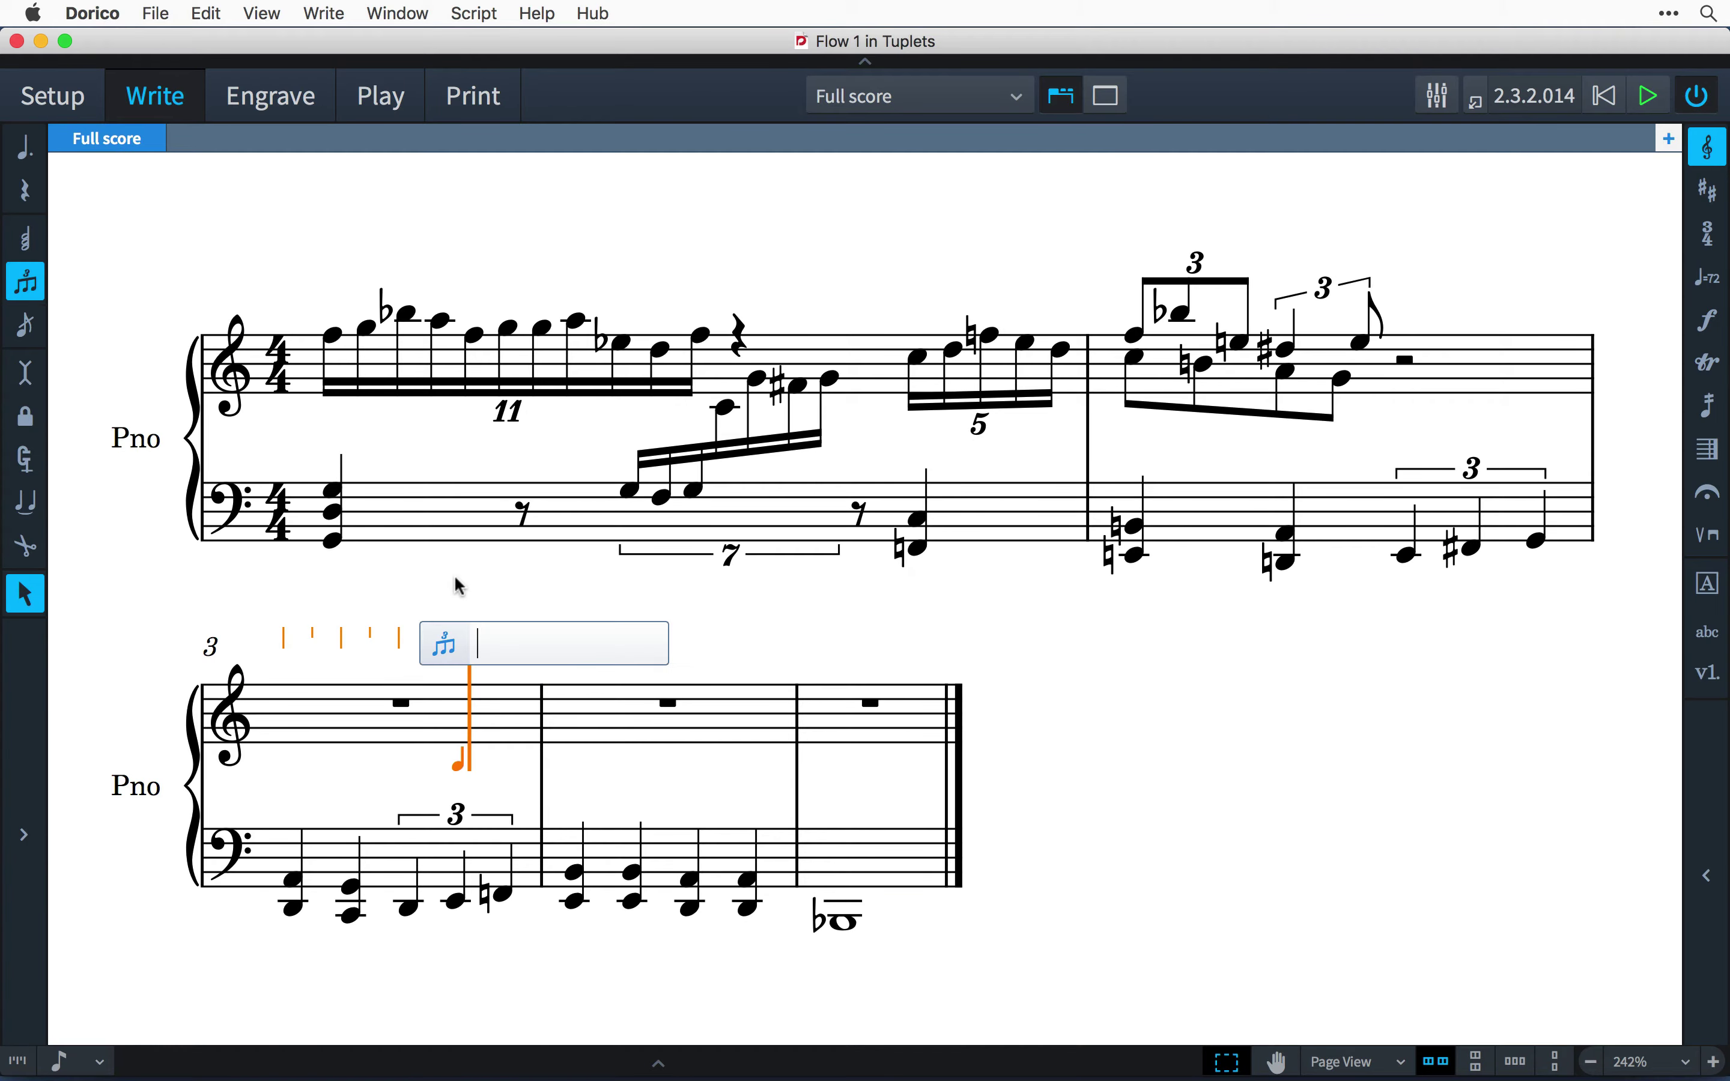
type("7:4")
key("Return")
key("c")
key("d")
key("e")
key("f")
key("e")
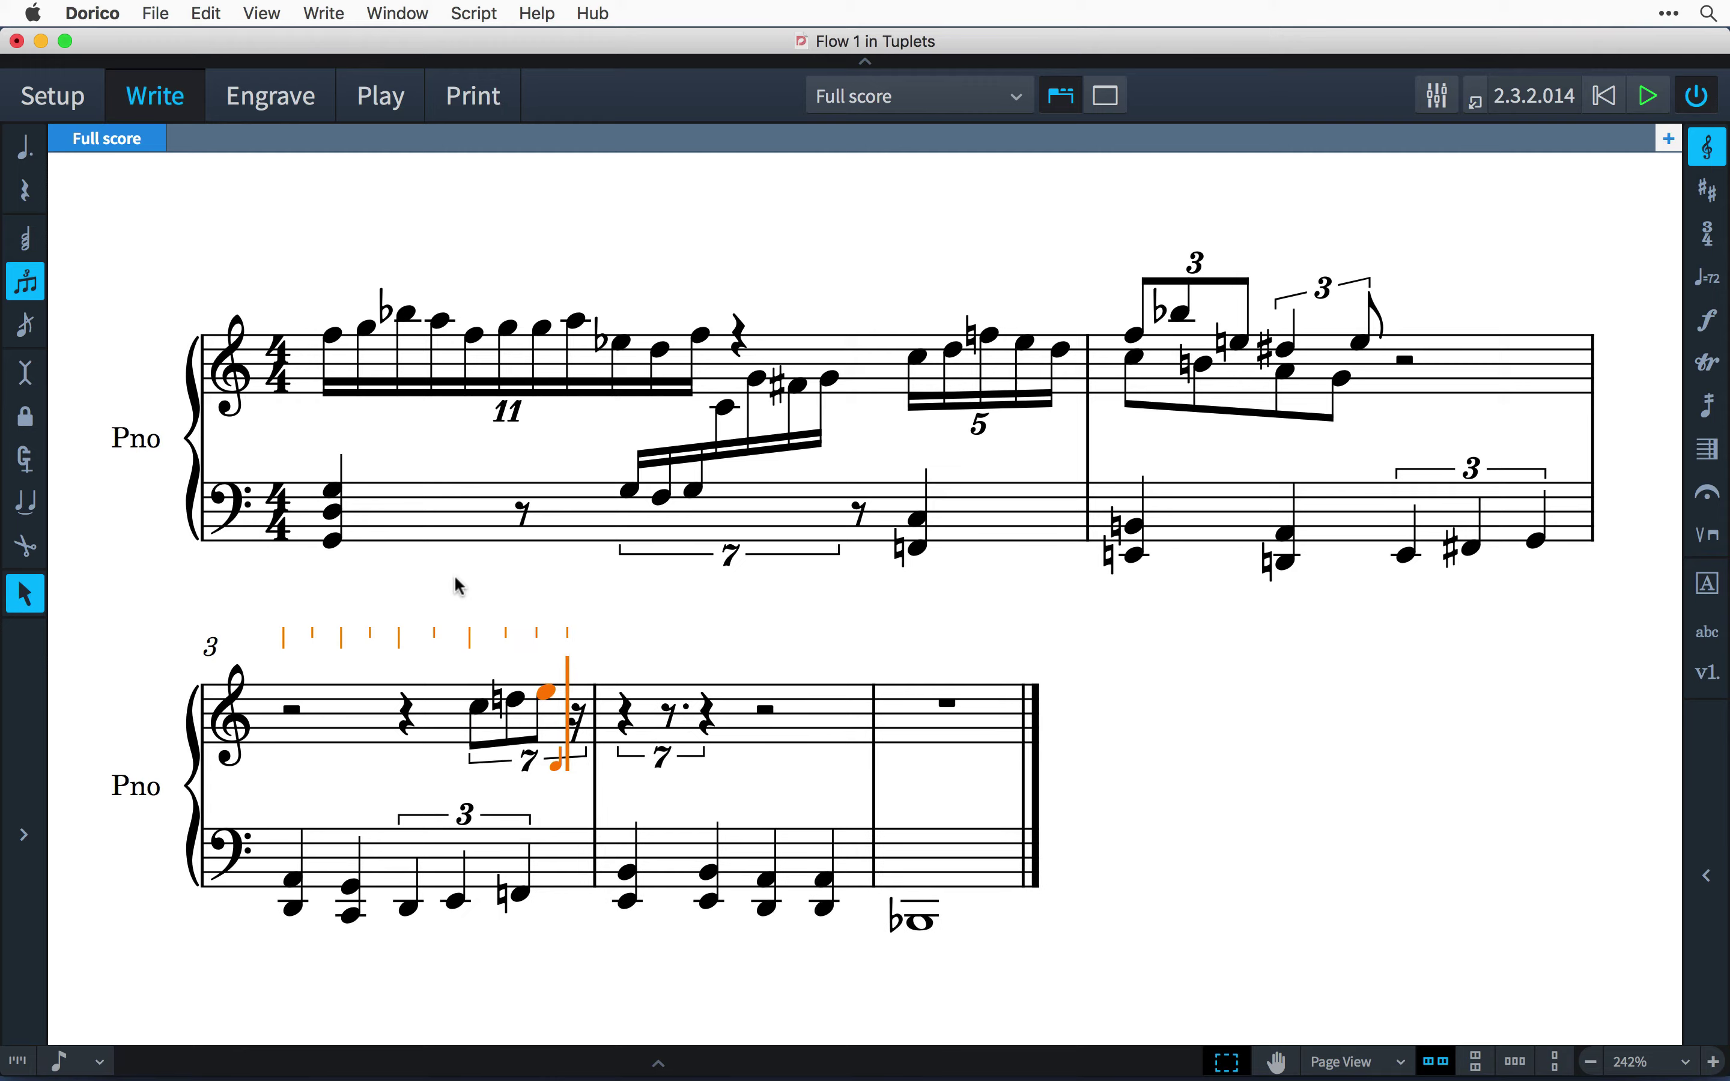
key("d")
key("c")
key("Escape")
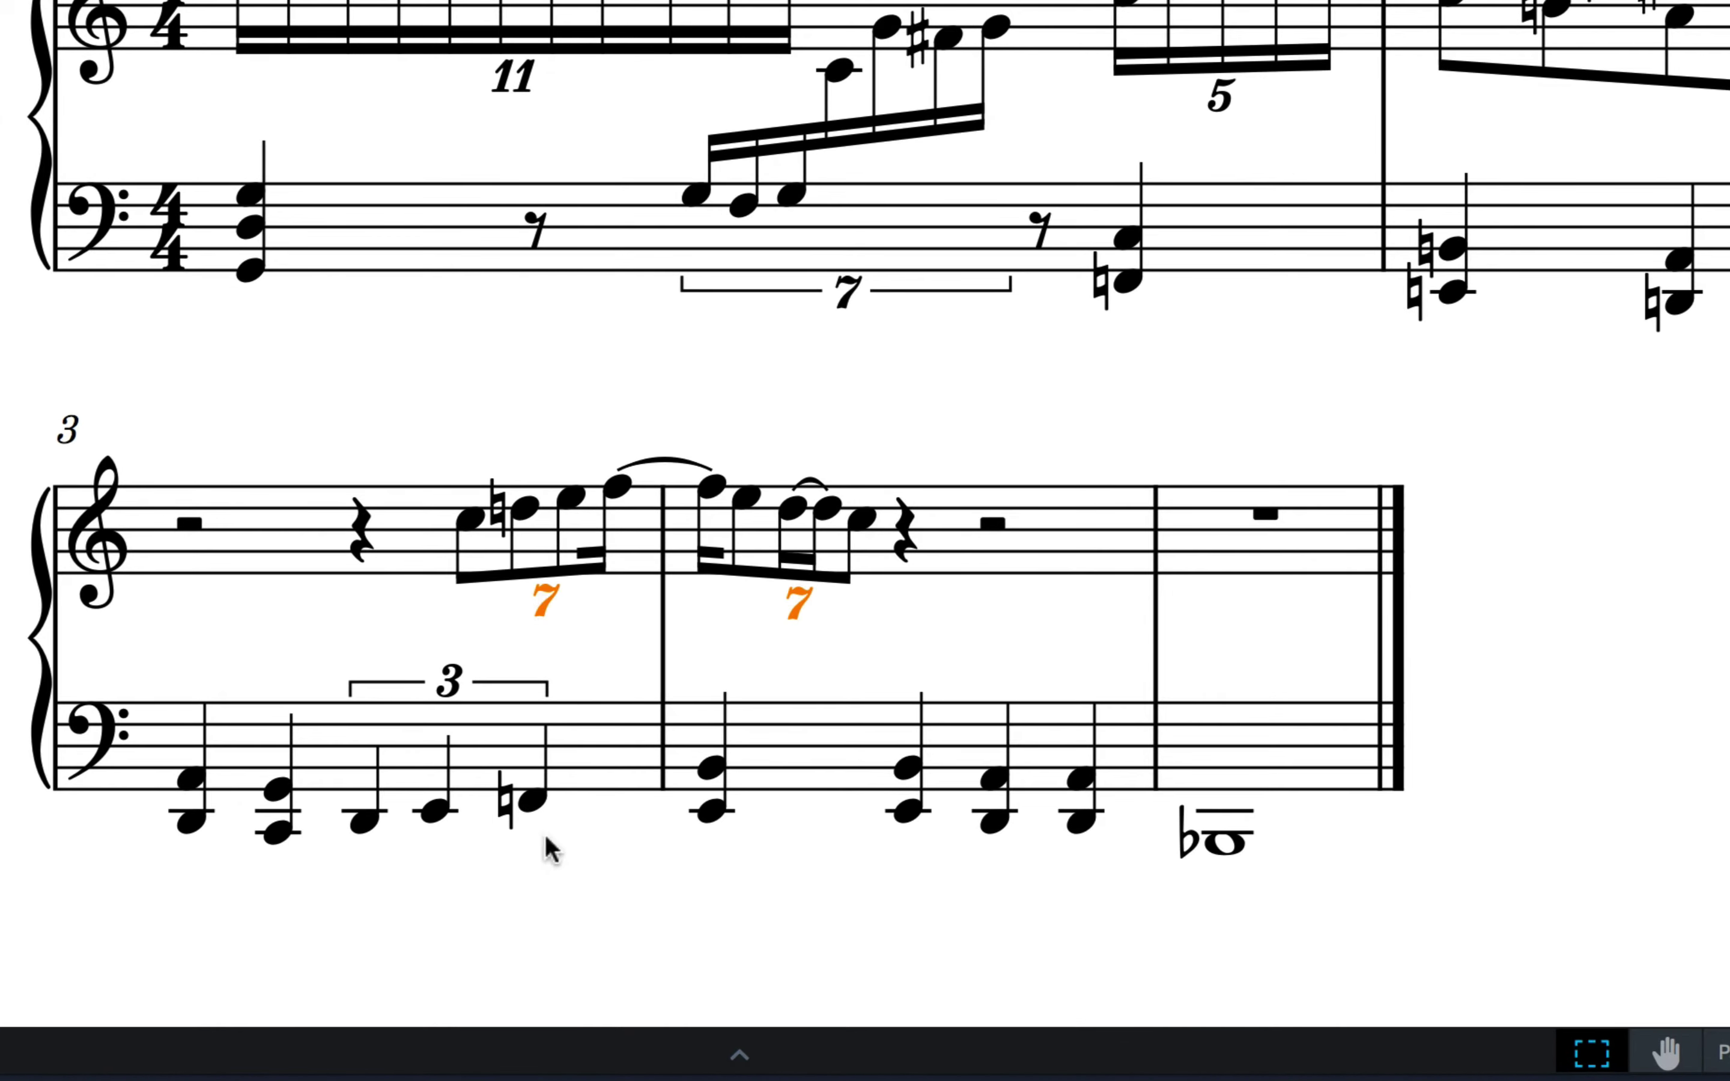
- Enable Spans barline in Properties so the 7-tuplet crosses the barline as one
left_click(560, 1037)
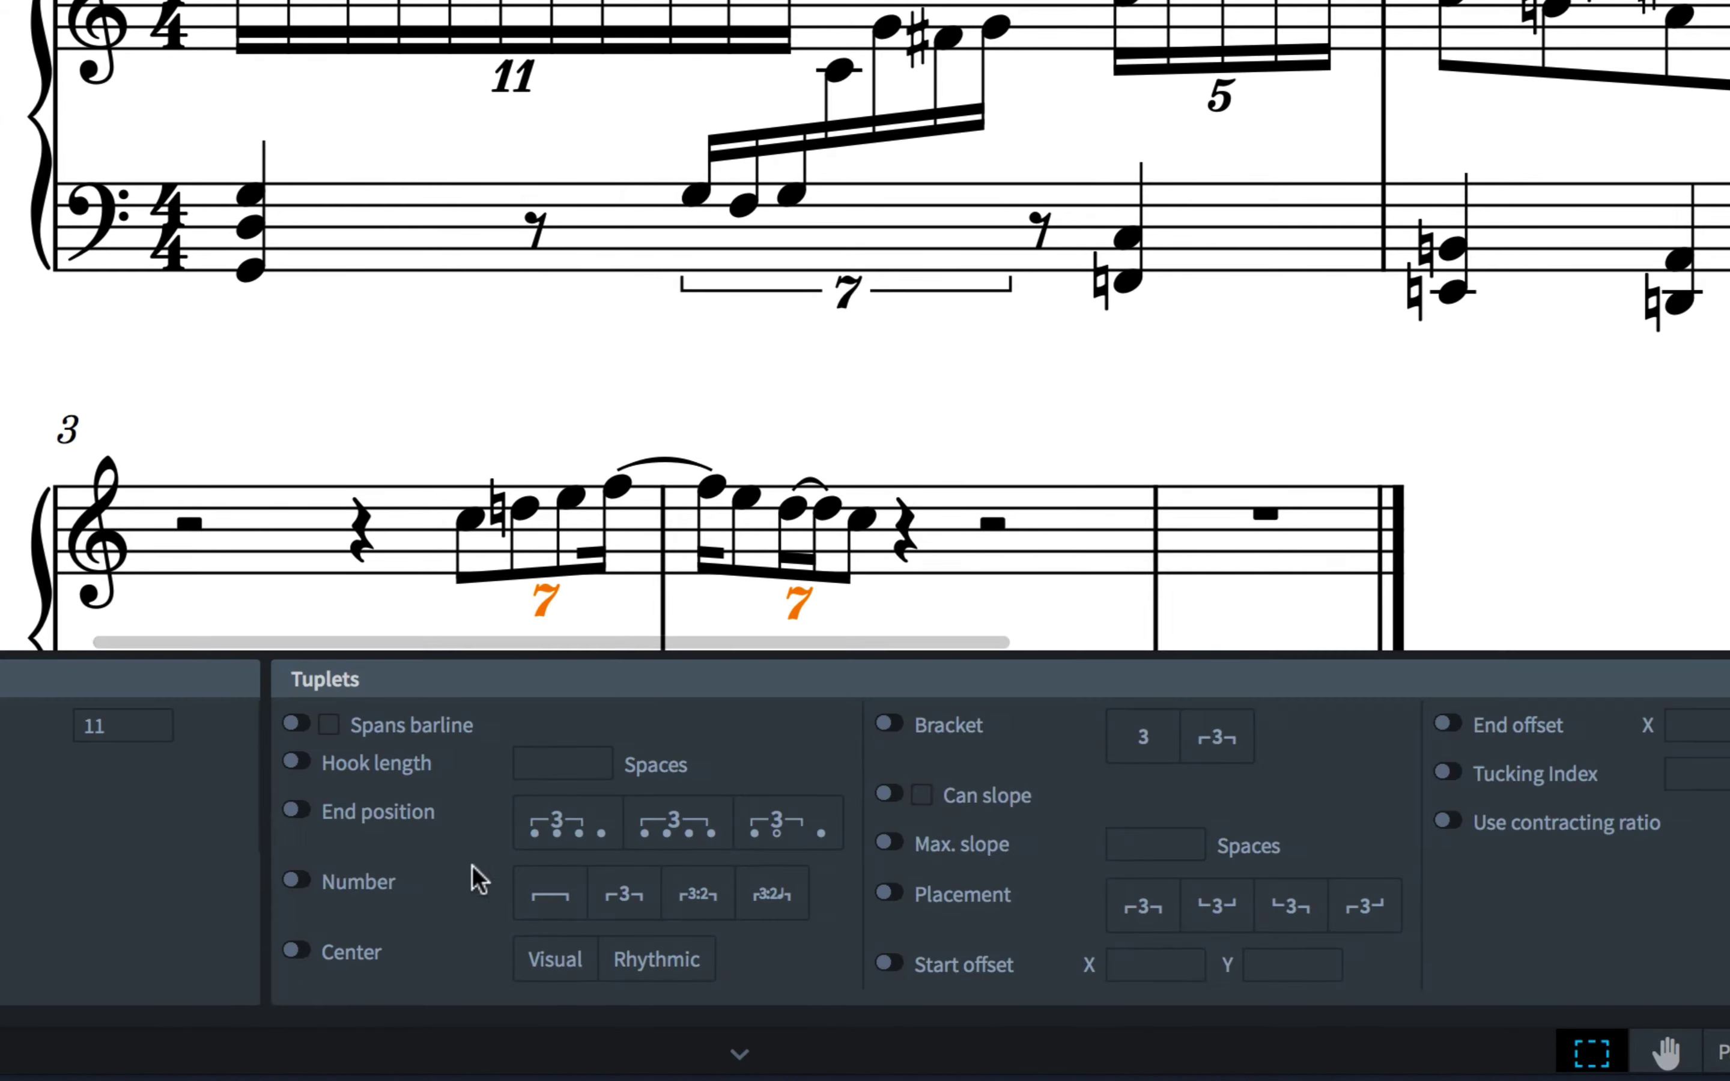
left_click(297, 724)
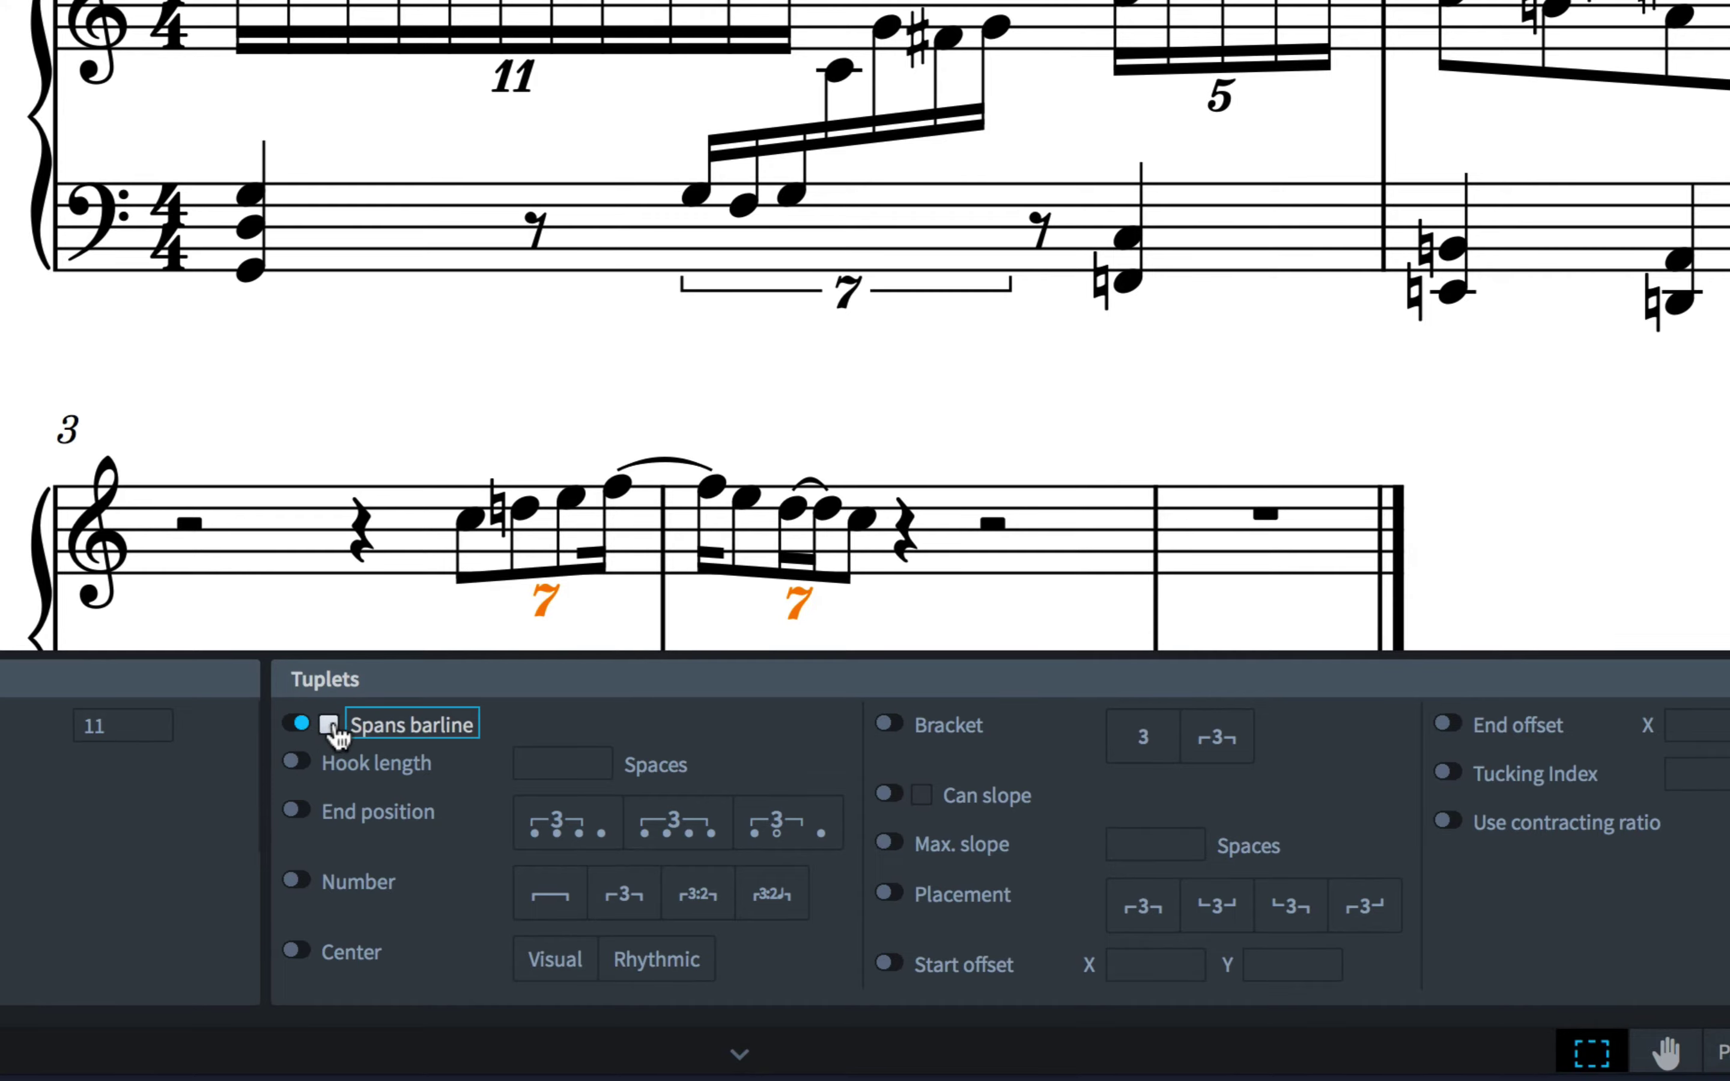
left_click(329, 725)
left_click(509, 1055)
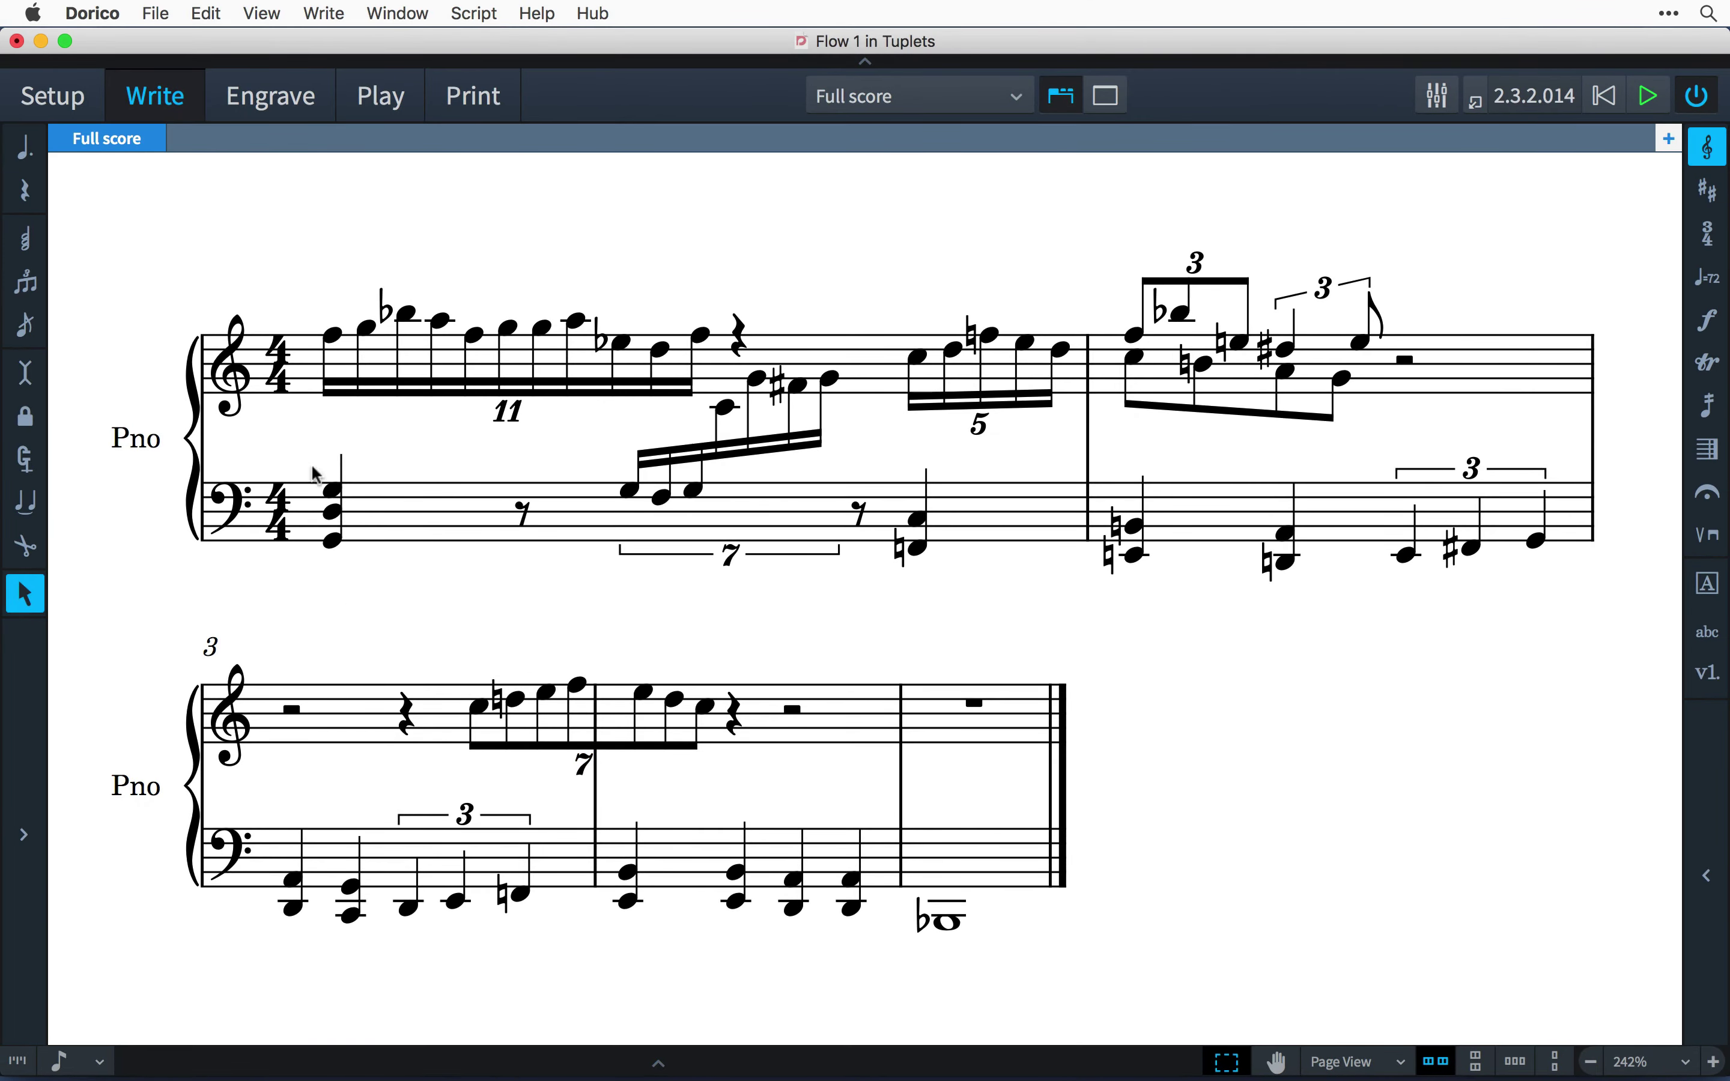
- Change the time signature to 5/4 and resume note input in the second system's 7-tuplet
left_click(281, 372)
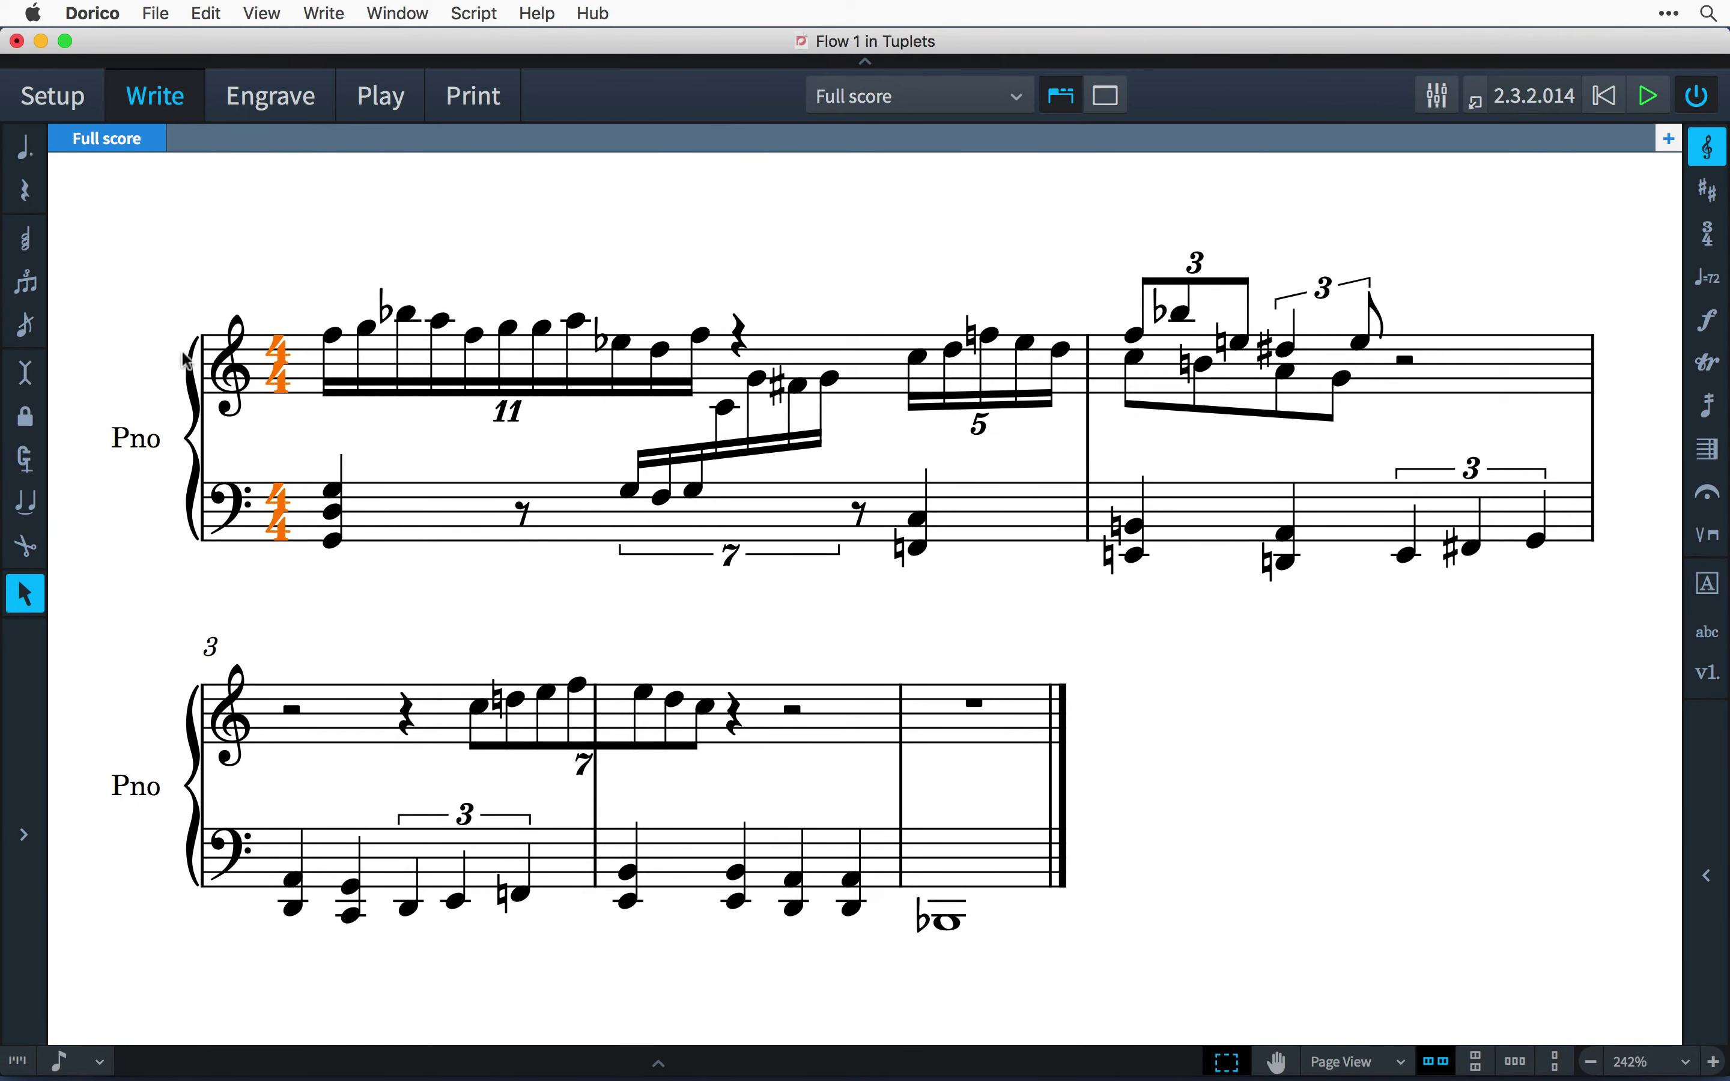
key("shift+m")
type("5/4")
key("Return")
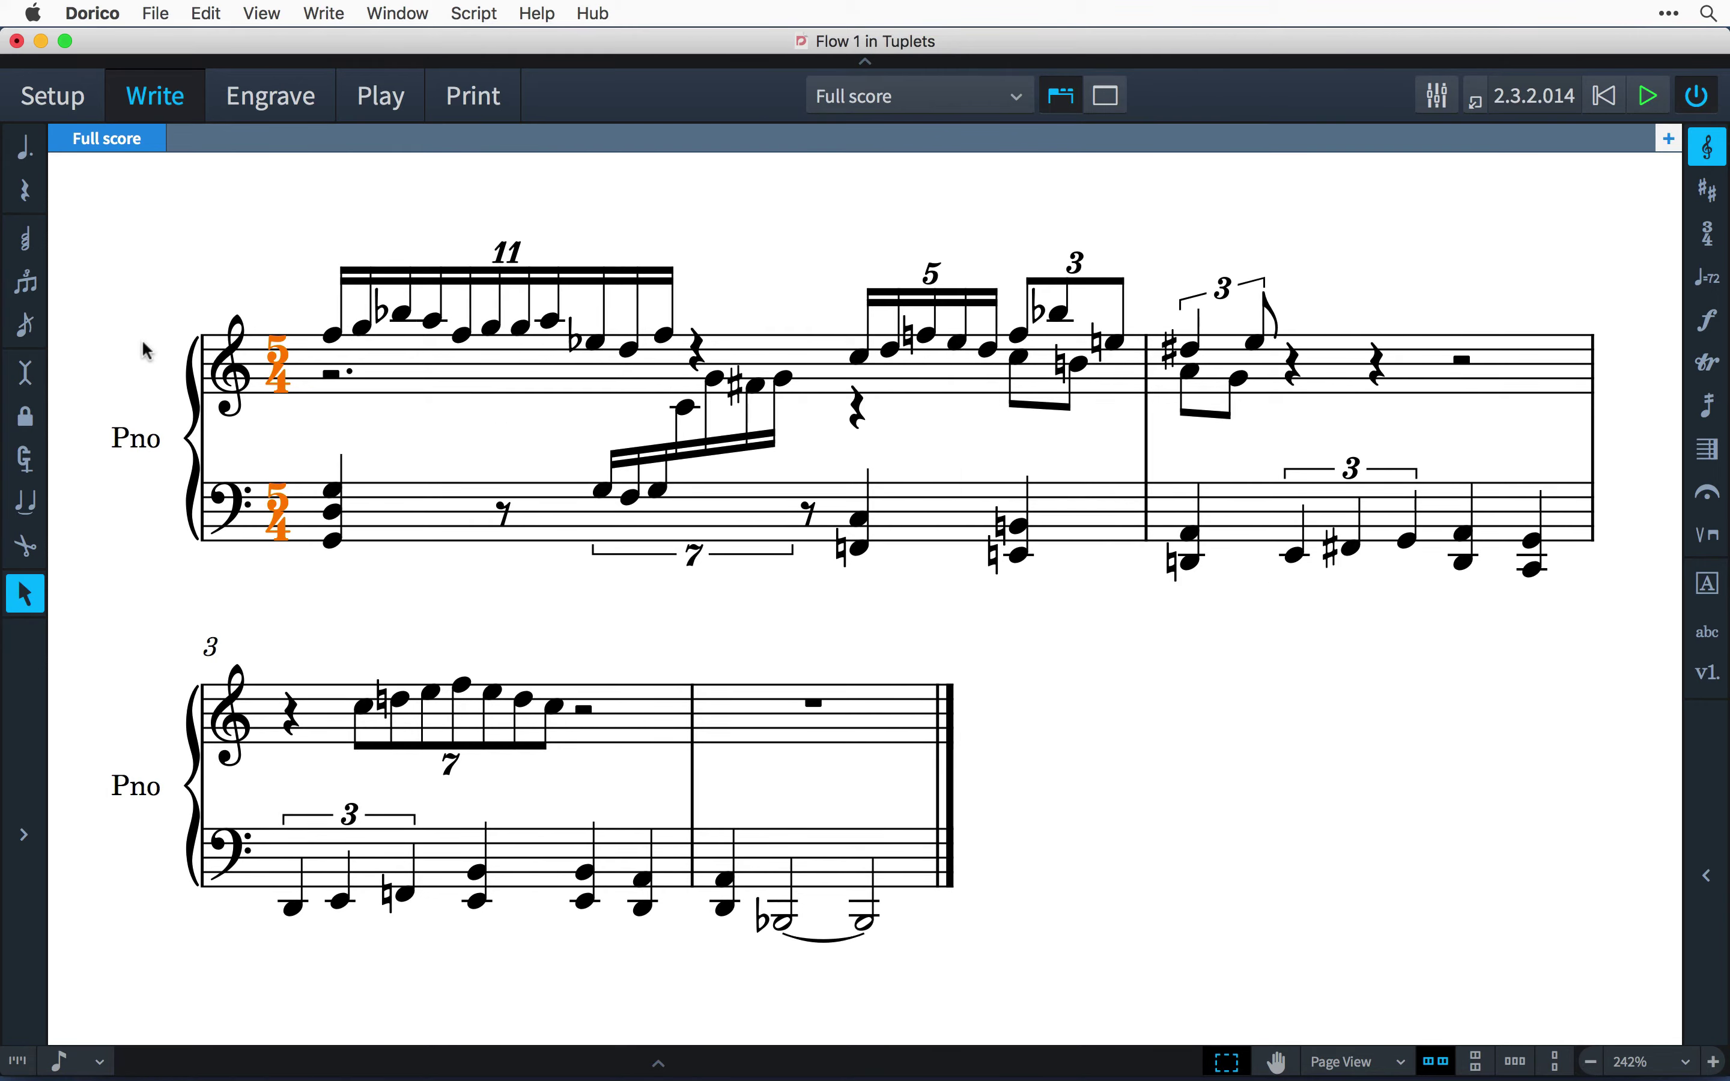
left_click(429, 691)
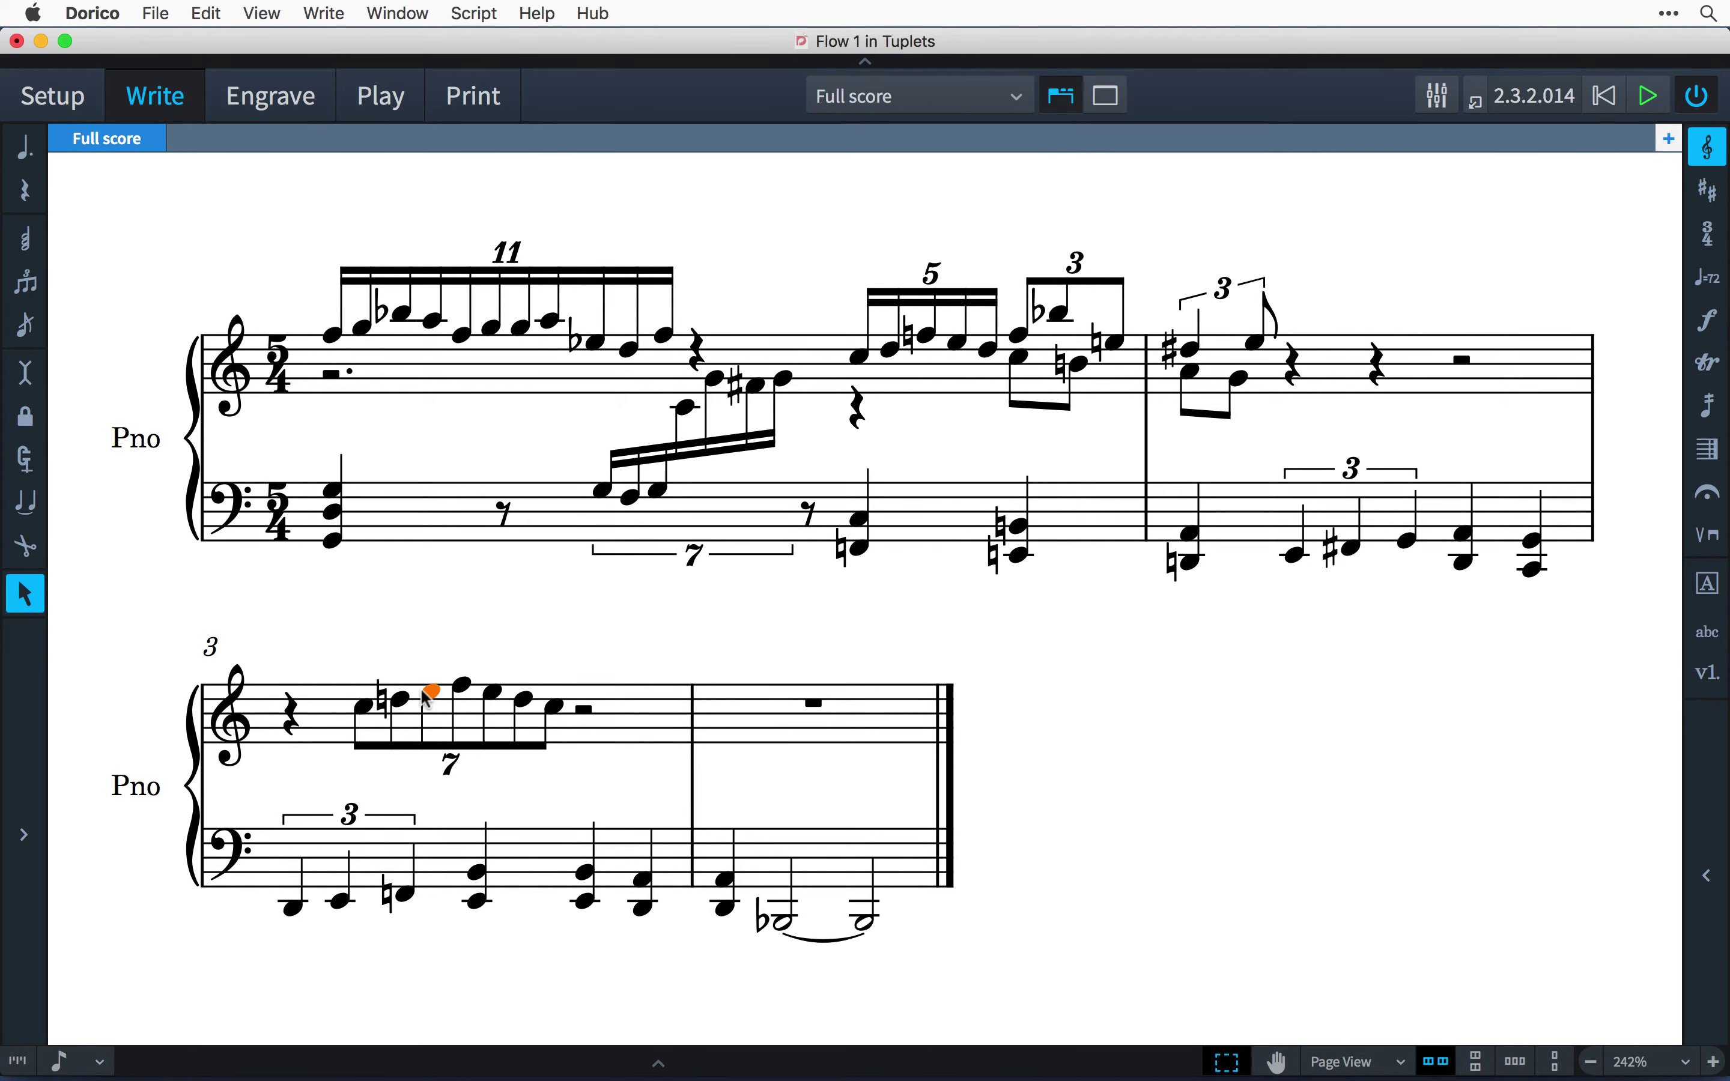
key("shift+n")
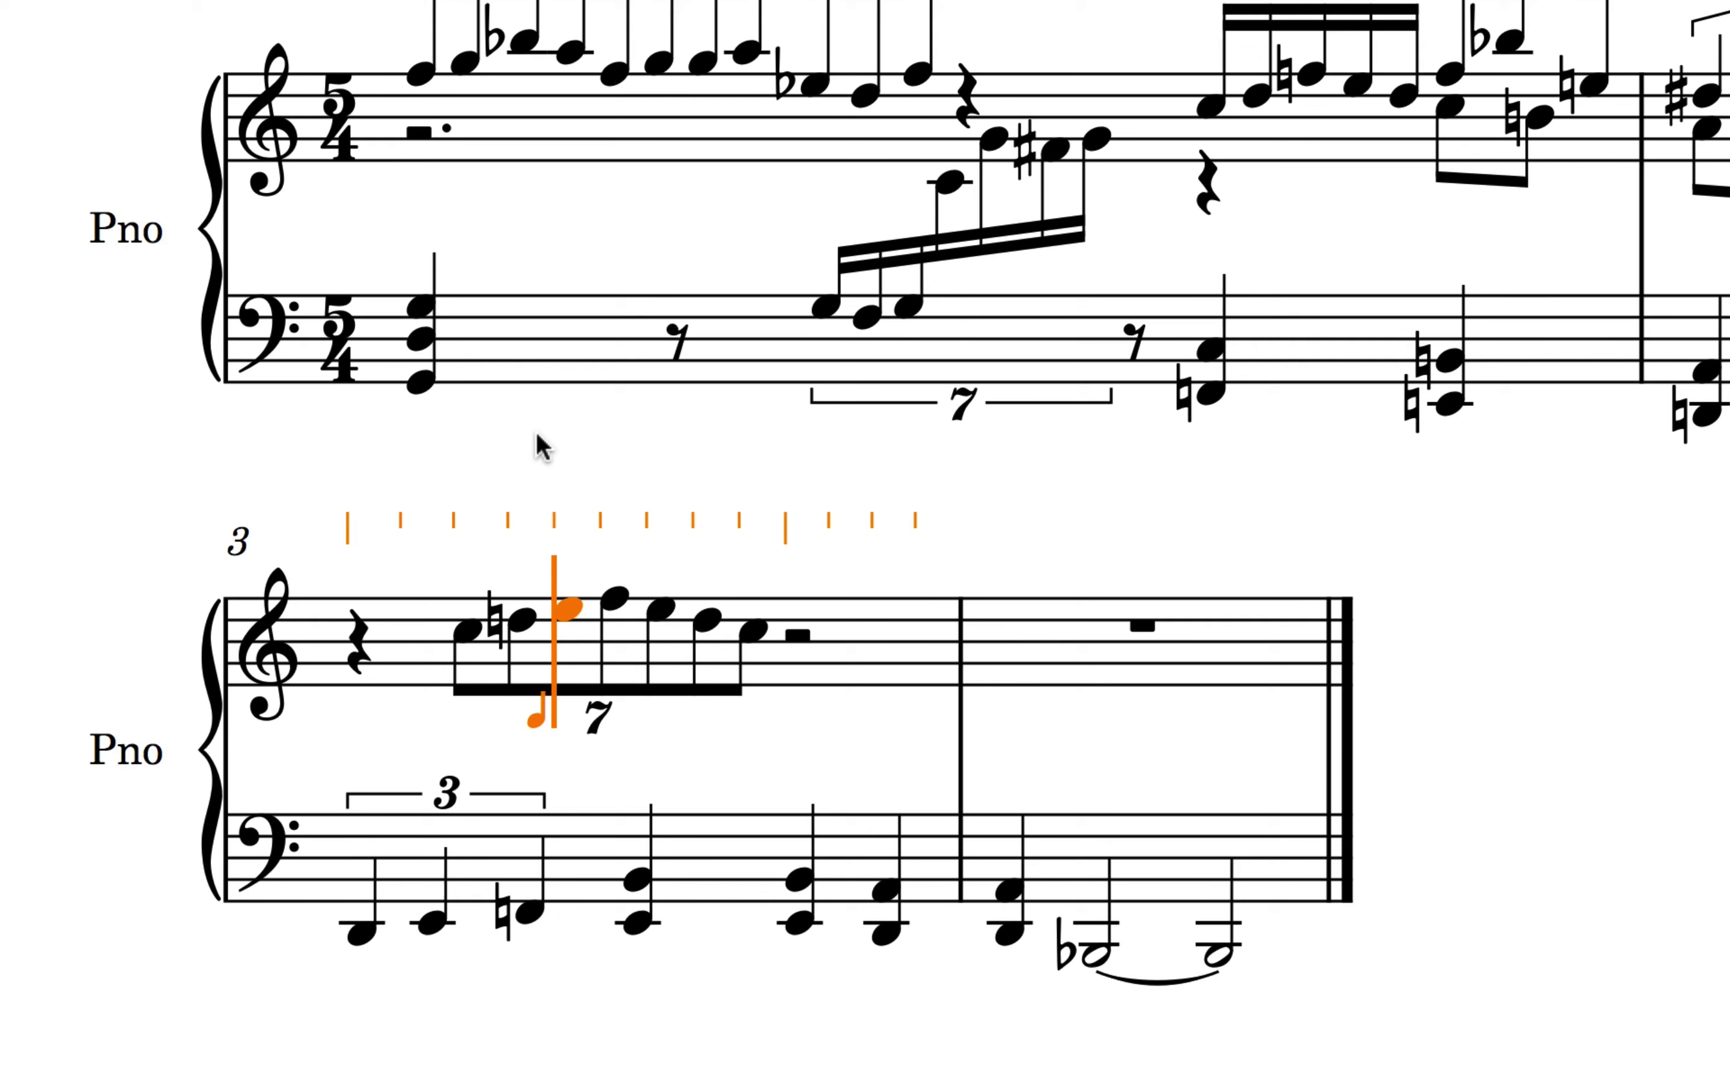
- Nest a 5:4 tuplet with notes E, F, E, C, D inside the 7-tuplet
key("semicolon")
type("5:4")
key("Return")
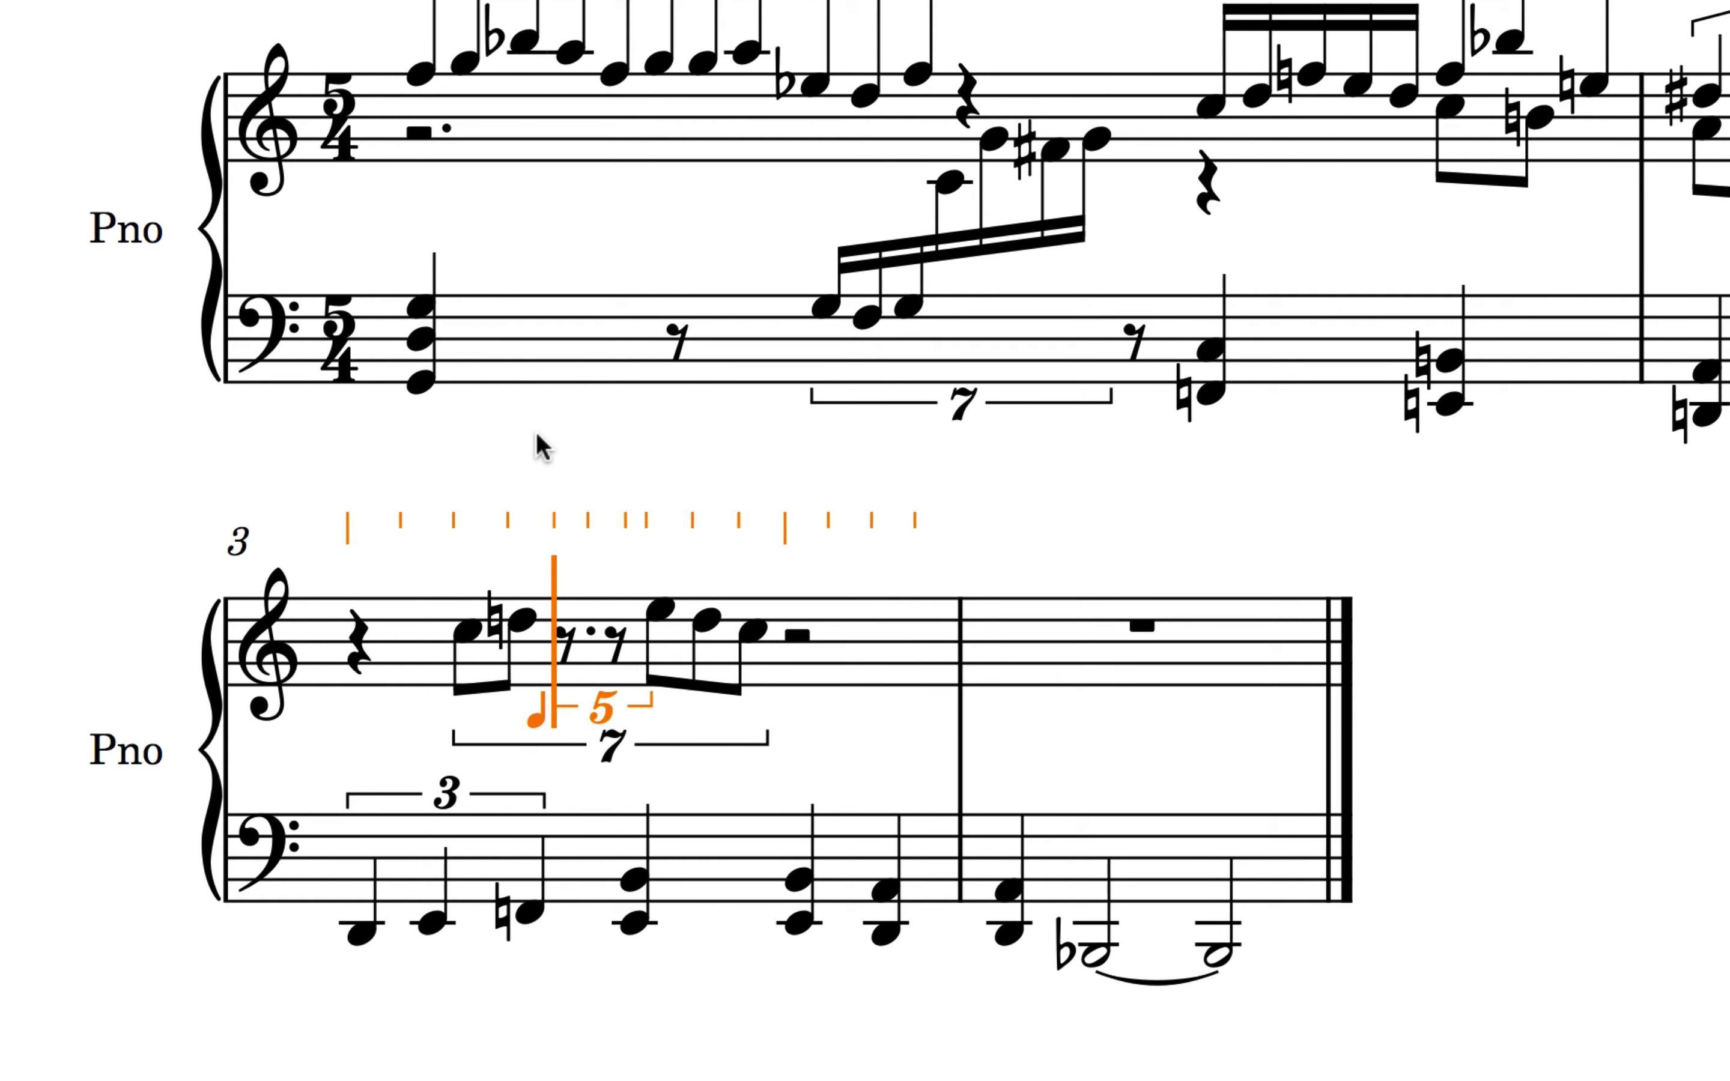
type("efecd")
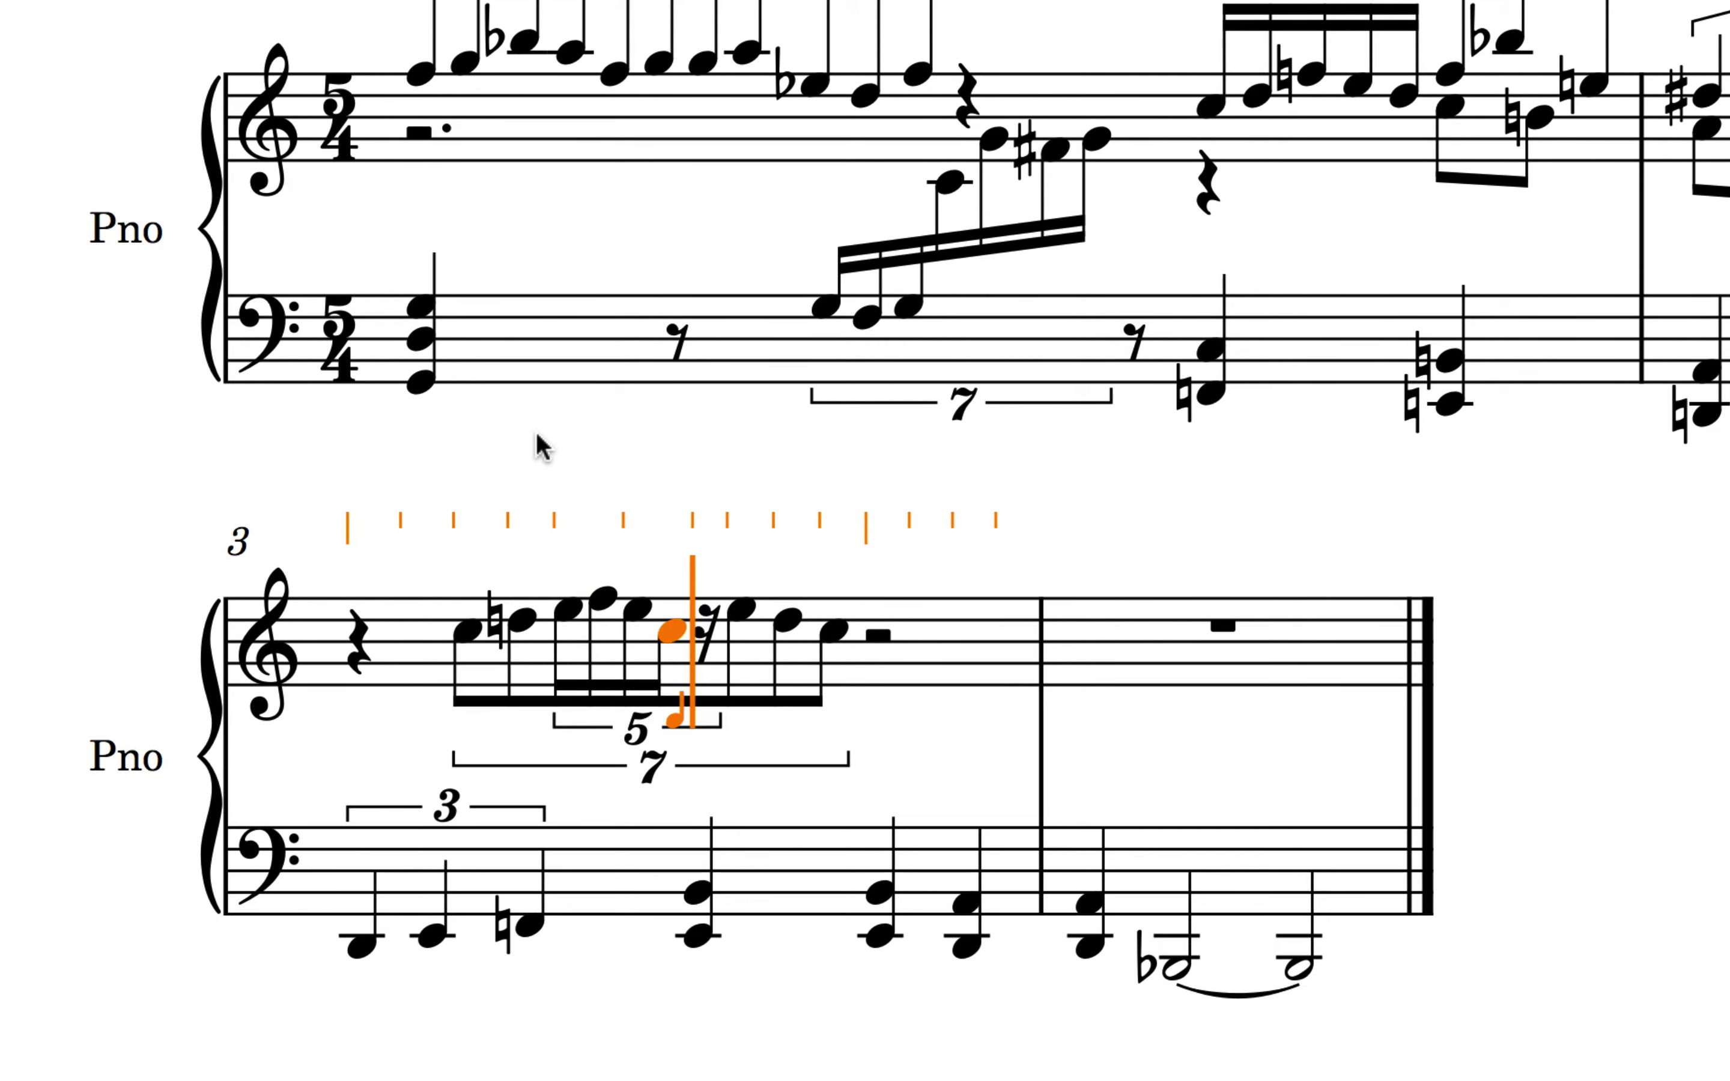
key("Escape")
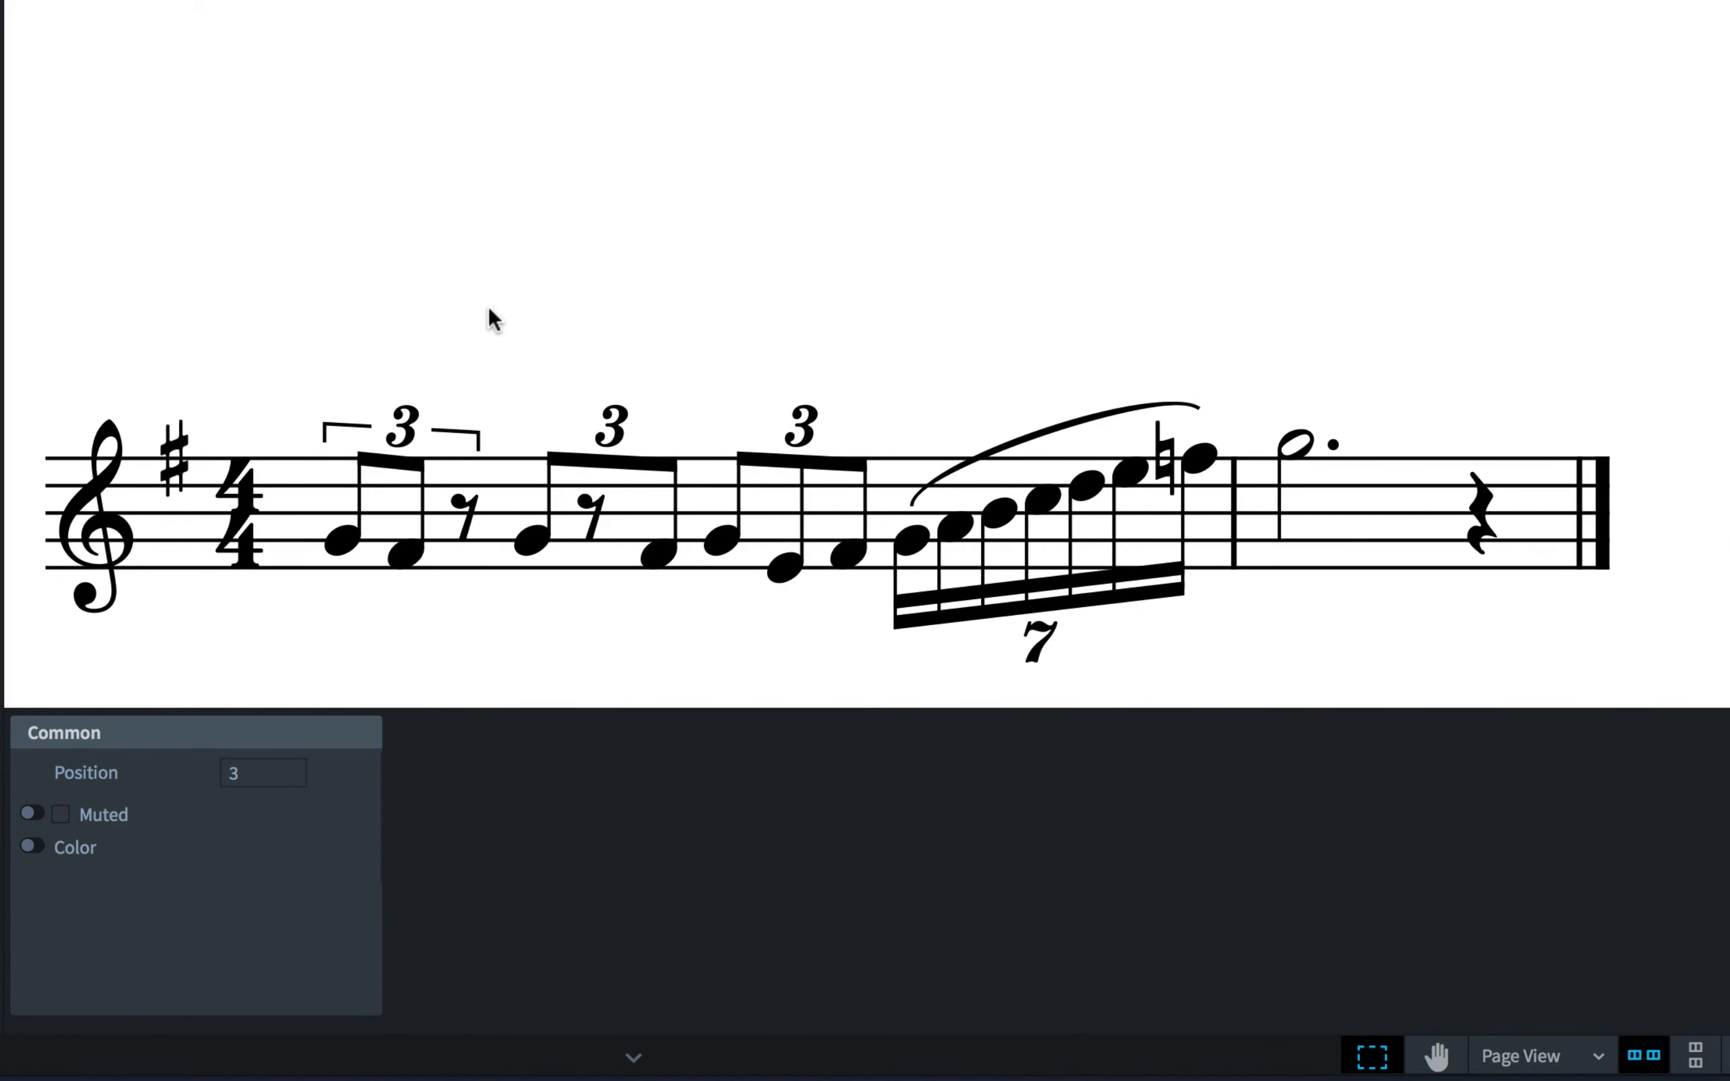
- Switch the first triplet to number-only, then restore its bracket
left_click(415, 424)
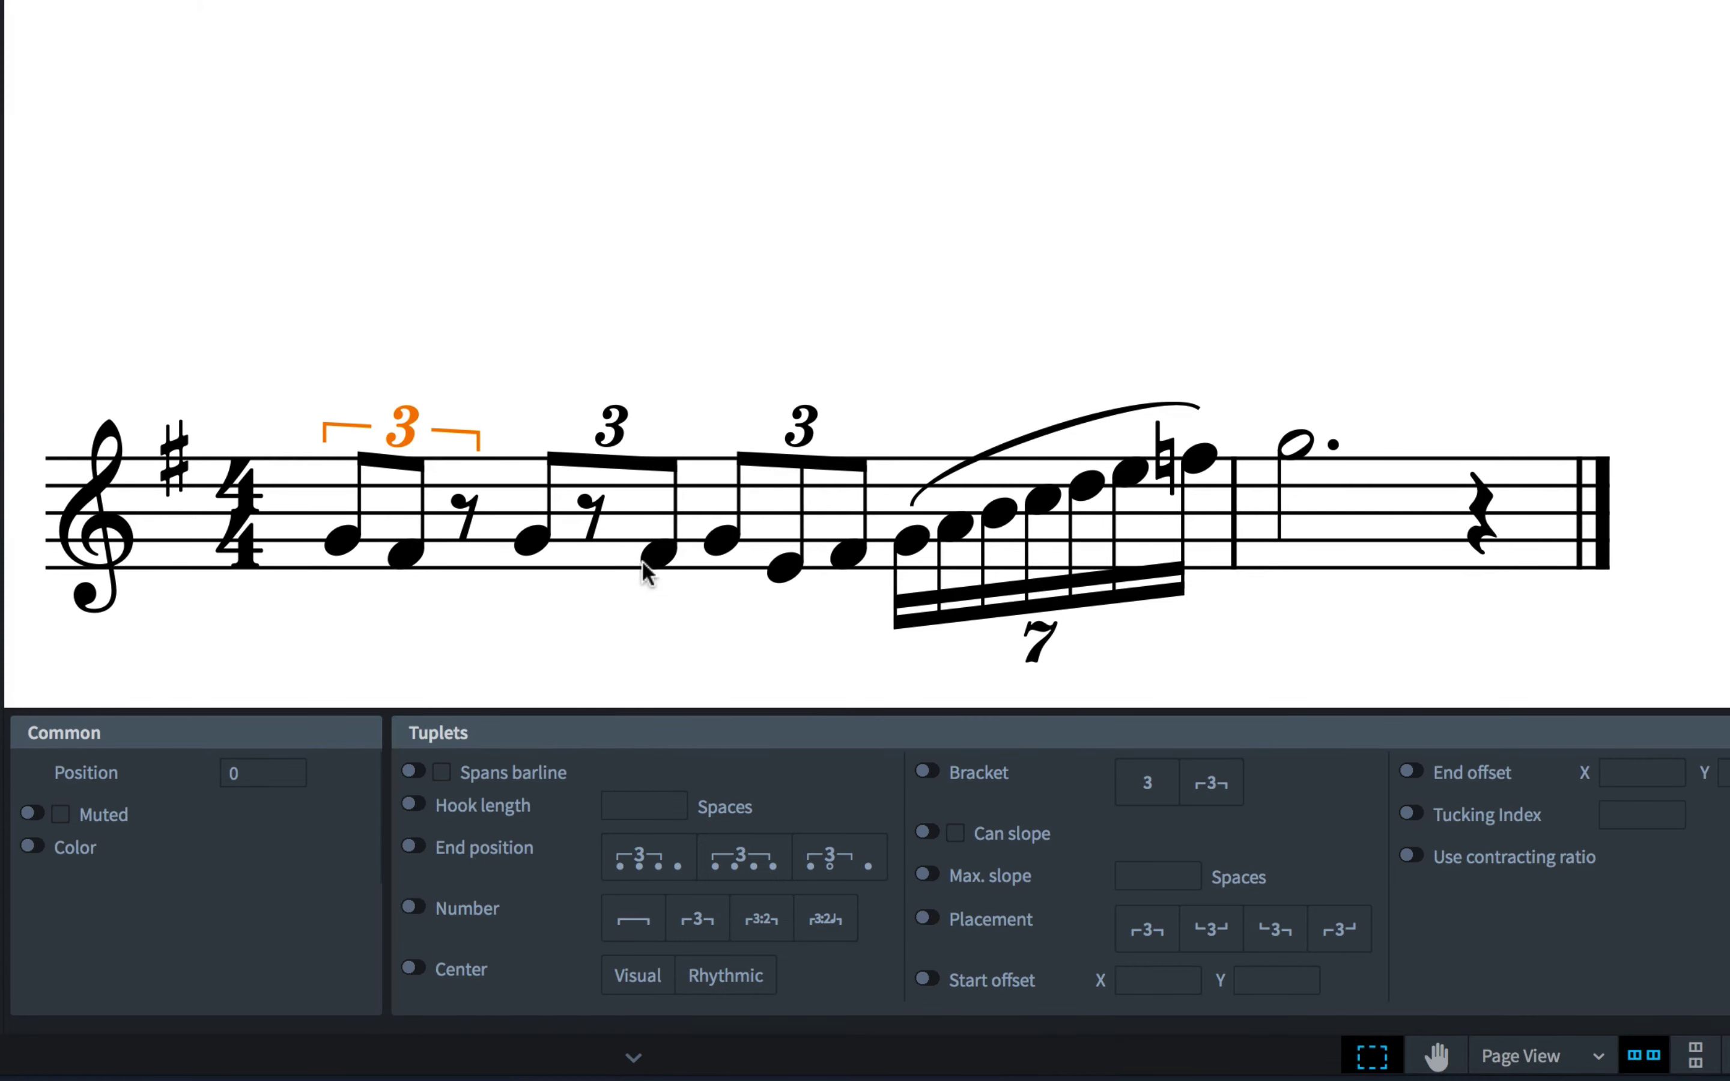
left_click(927, 772)
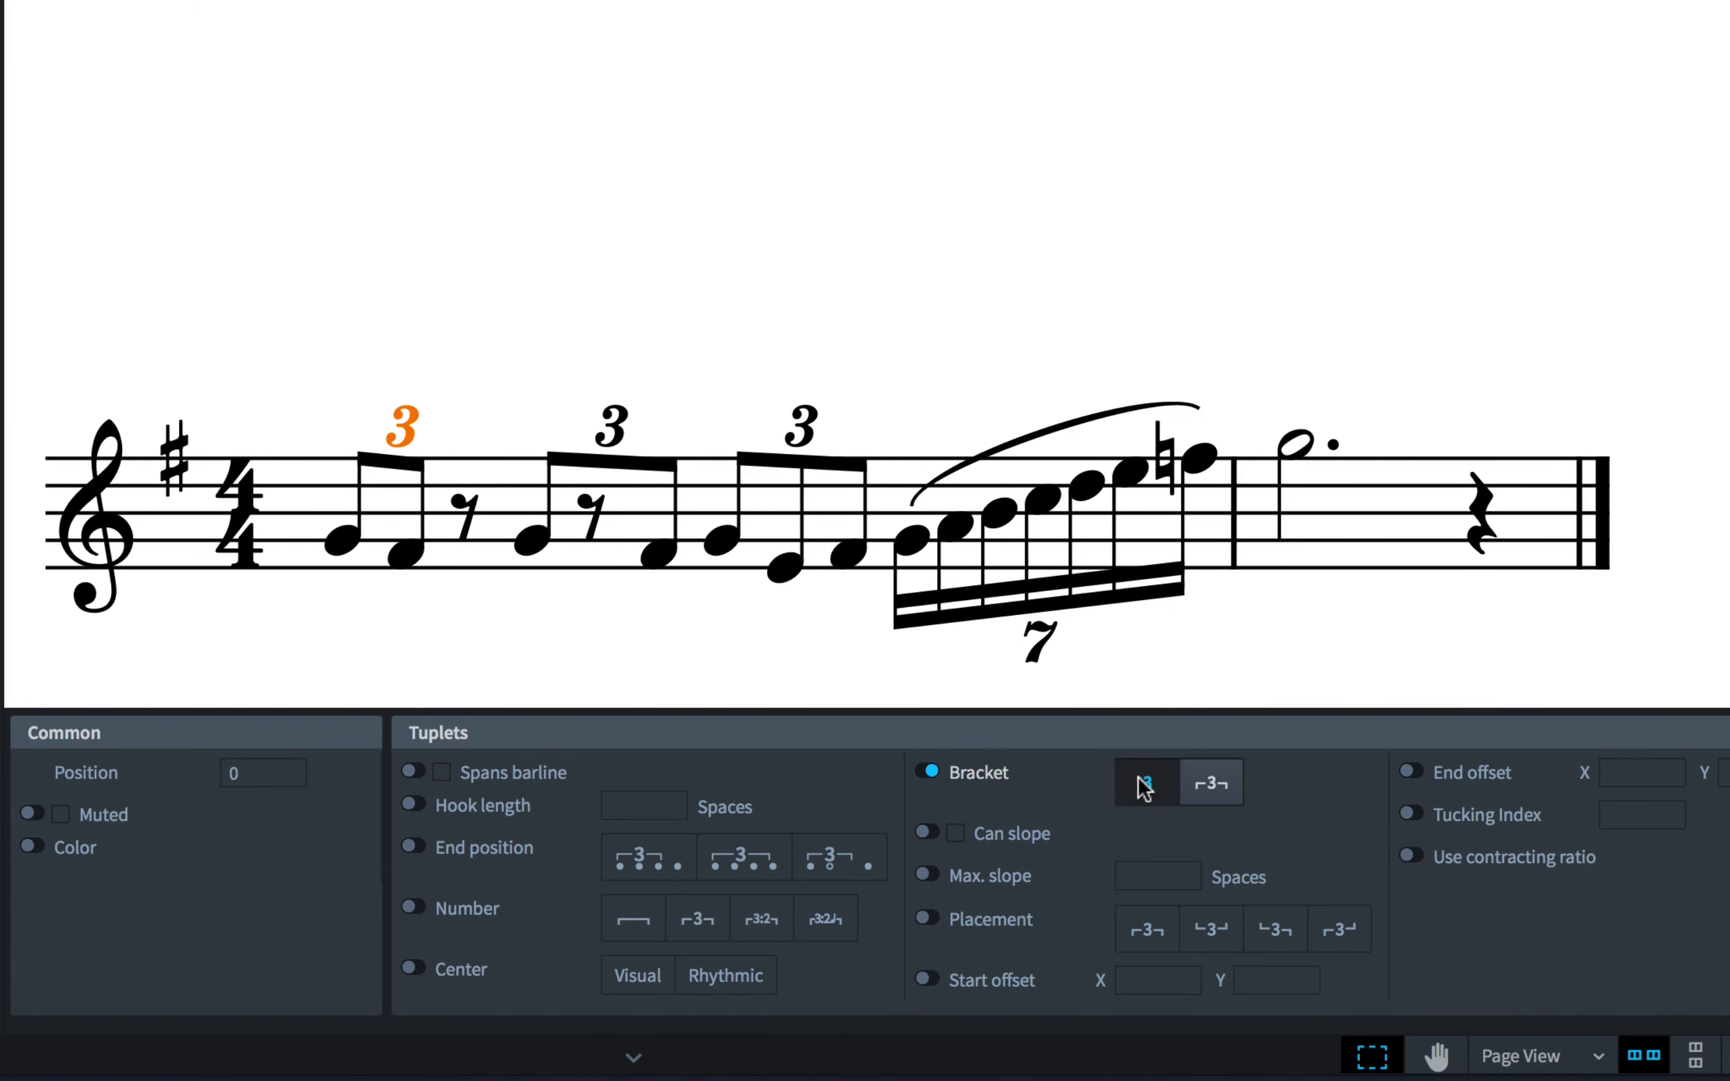
left_click(1194, 797)
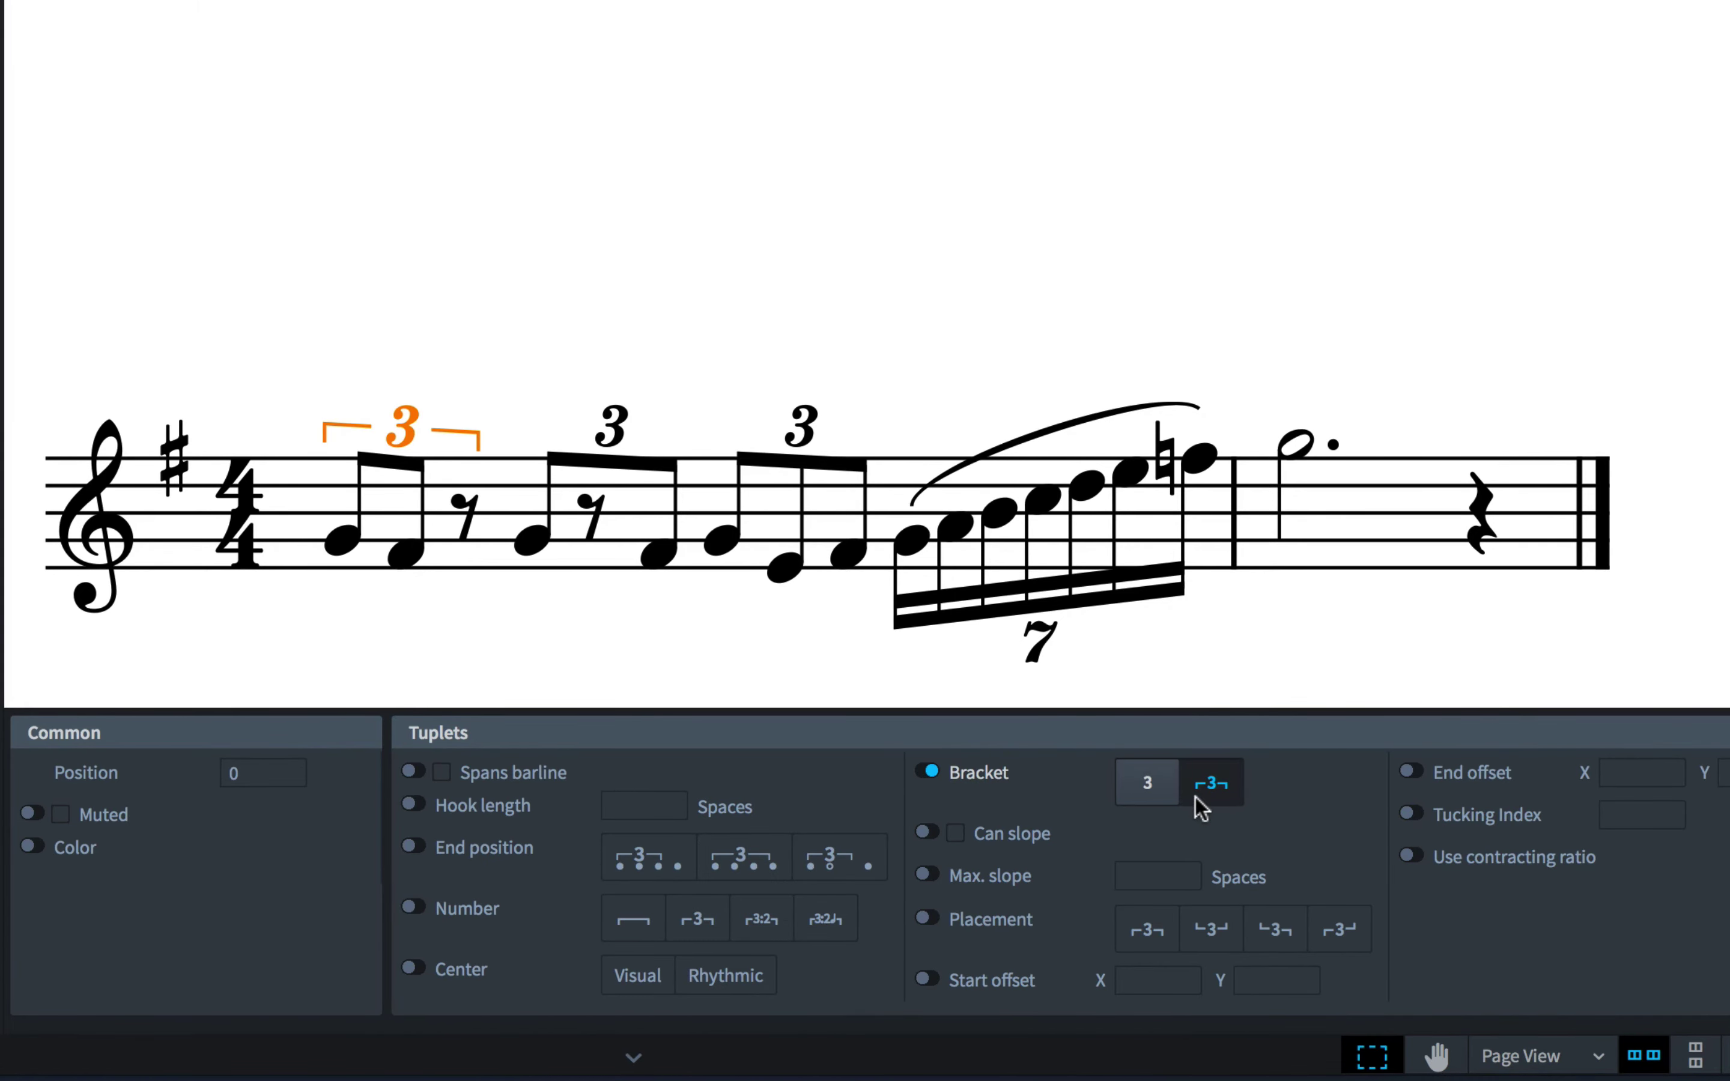
- Try the septuplet number as 7:4 and 7:4 with note value, then hide it
left_click(1035, 658)
left_click(775, 934)
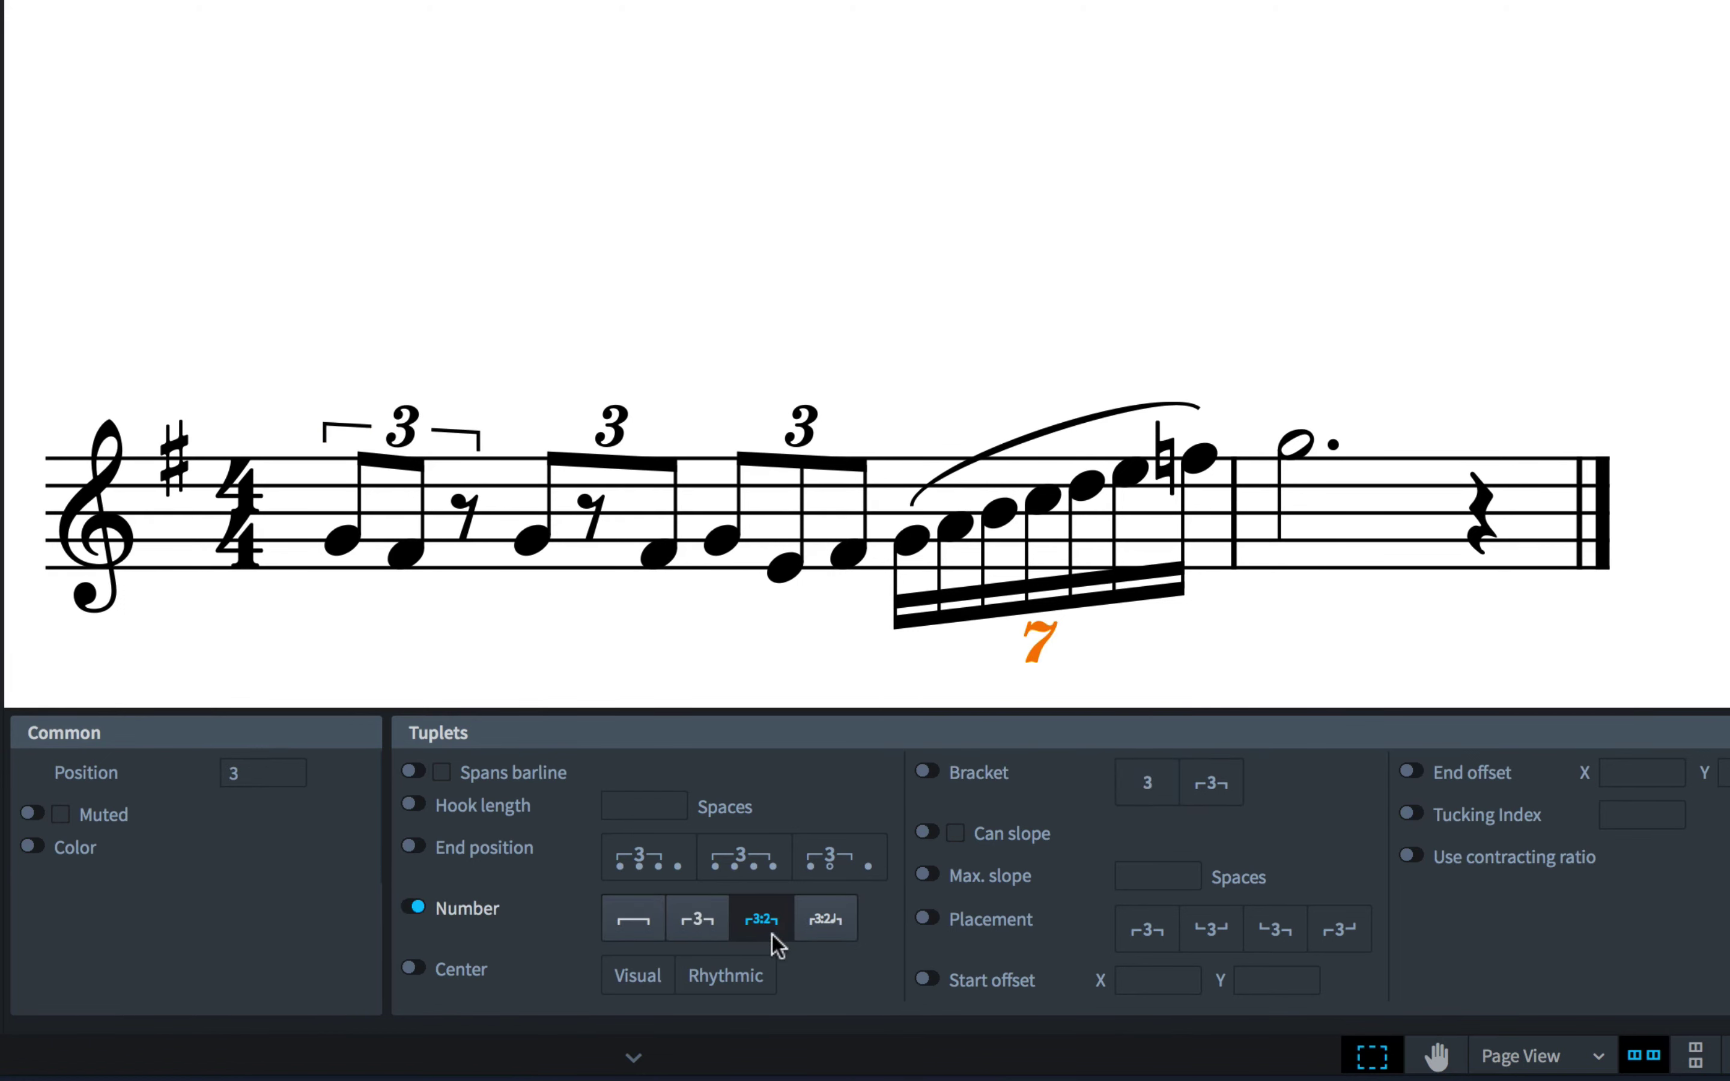
left_click(814, 932)
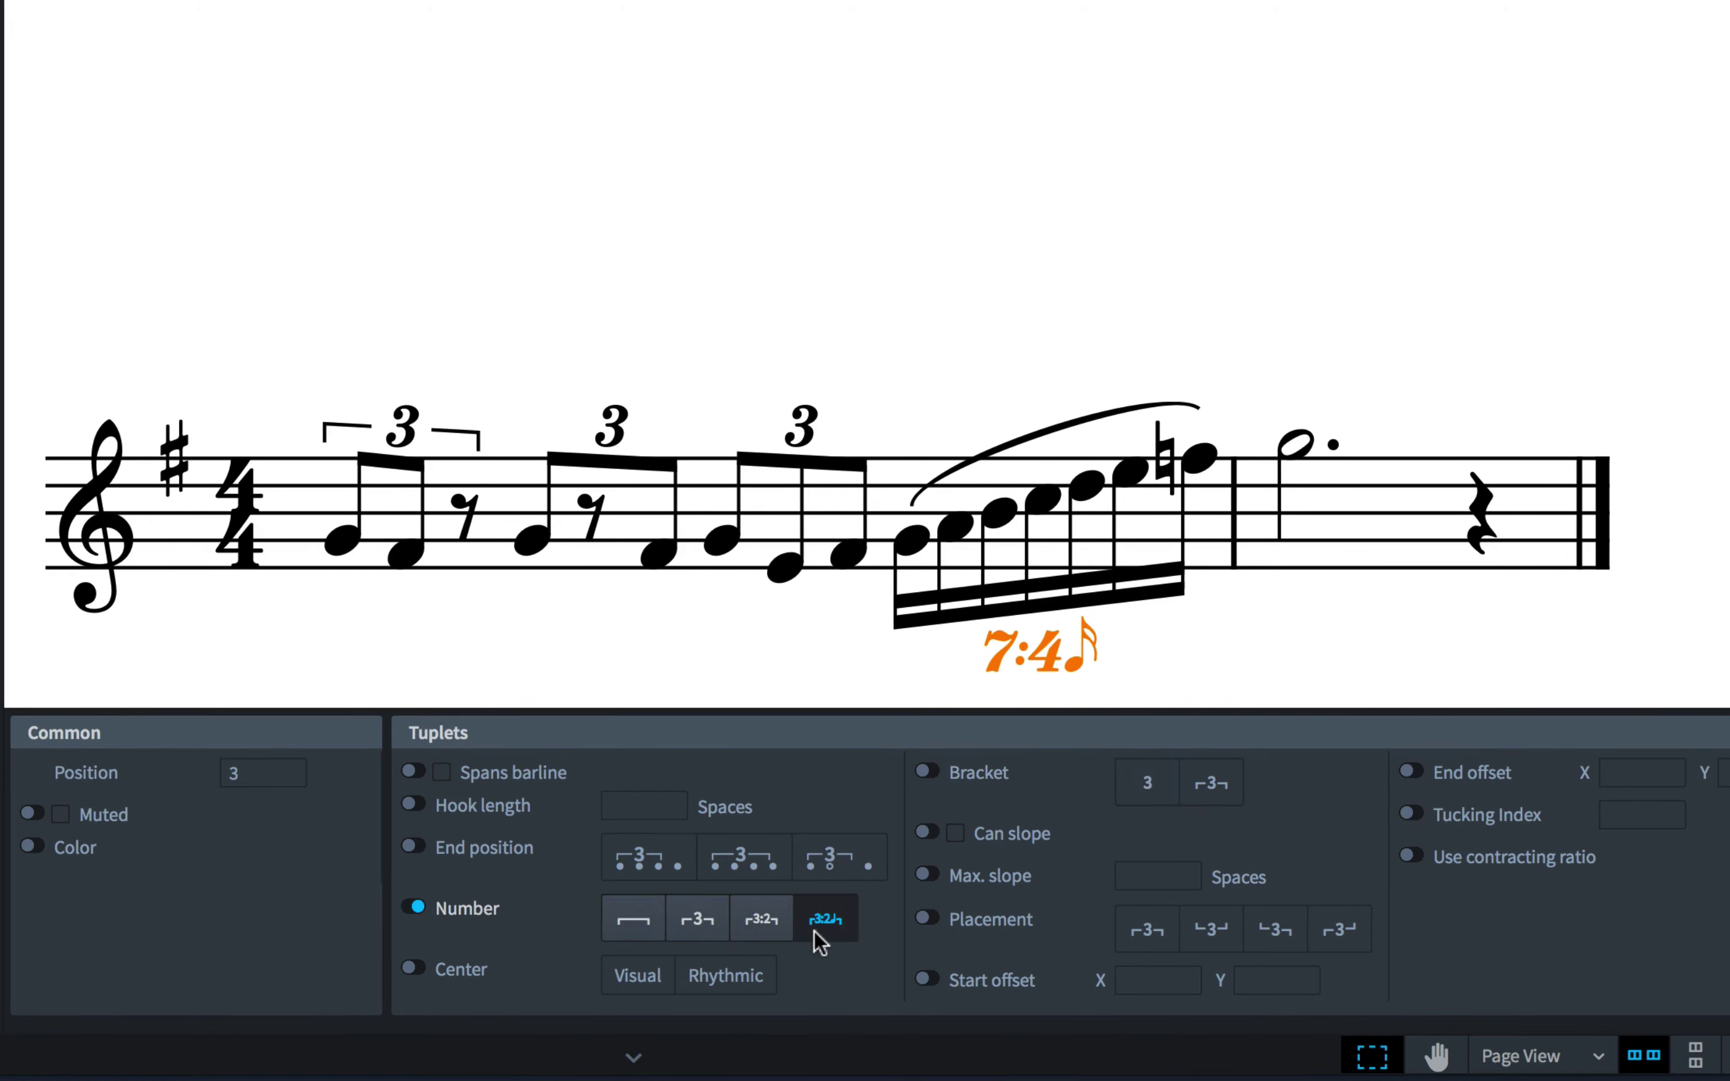
left_click(635, 923)
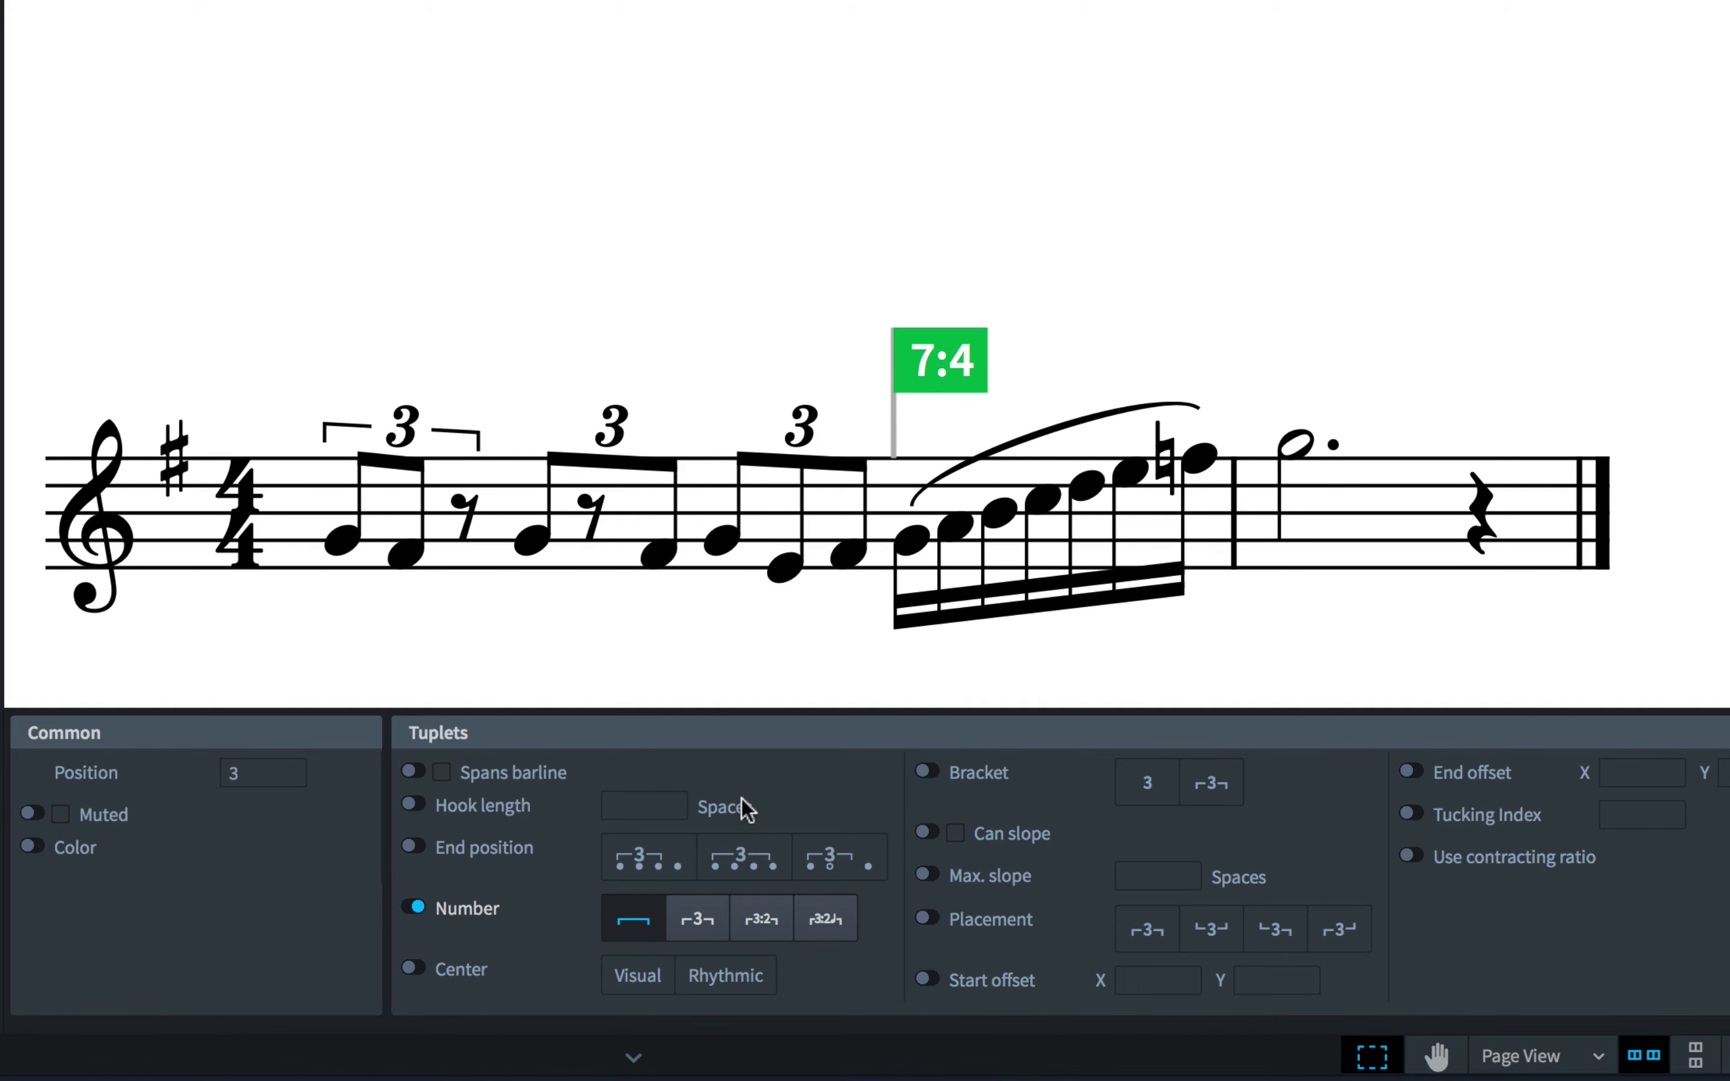
- Select the hidden septuplet through its 7:4 signpost
left_click(815, 679)
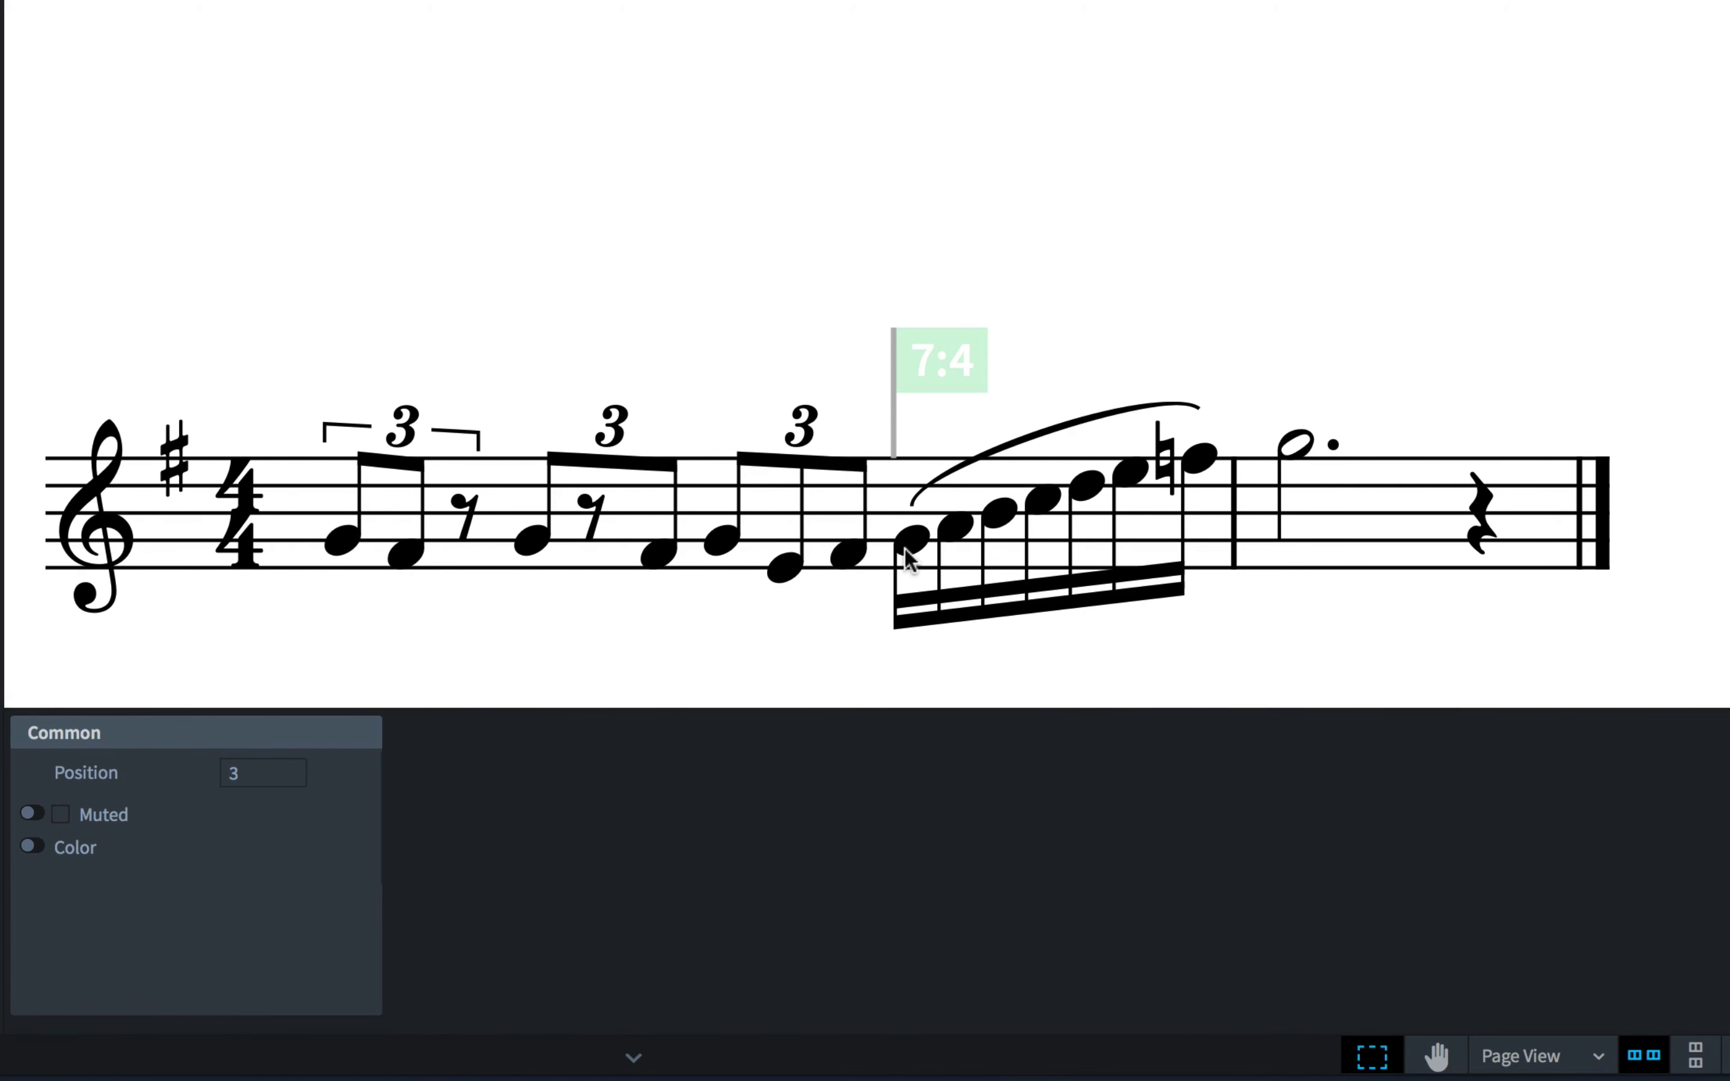
left_click(907, 543)
left_click(951, 530)
left_click(951, 383)
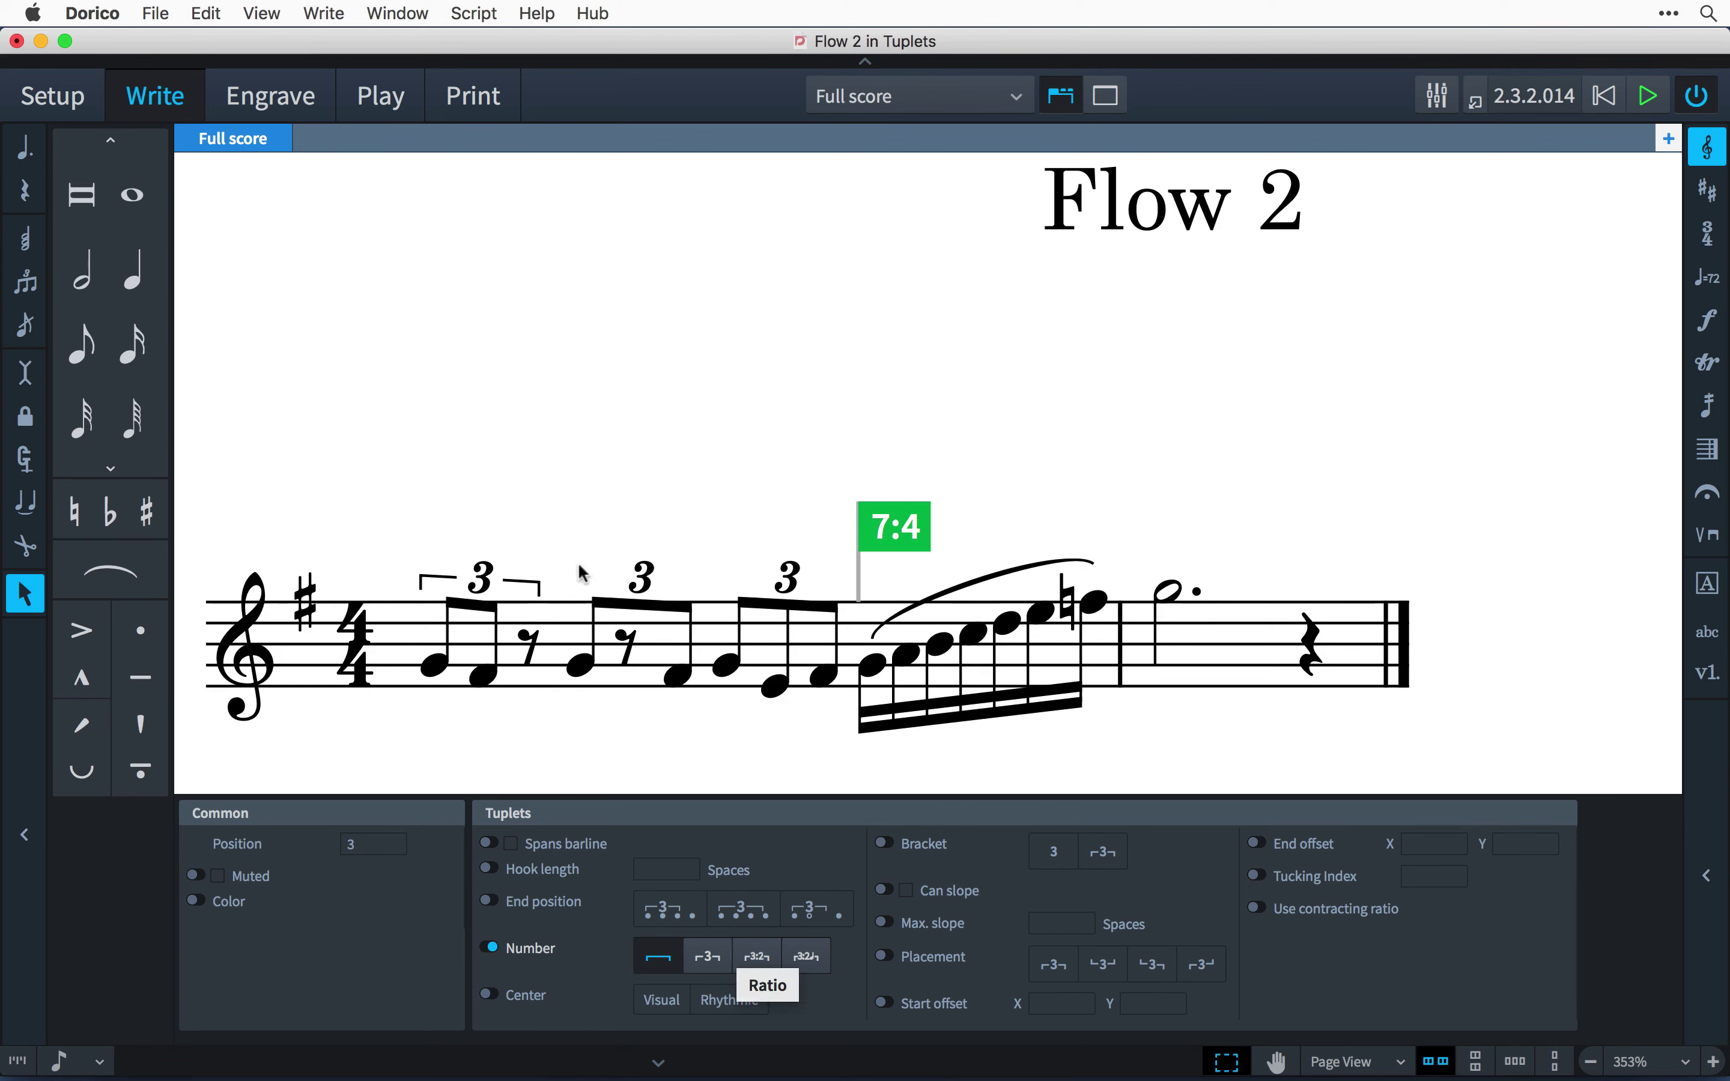
- Turn off tuplet signposts under View > Signposts
left_click(263, 12)
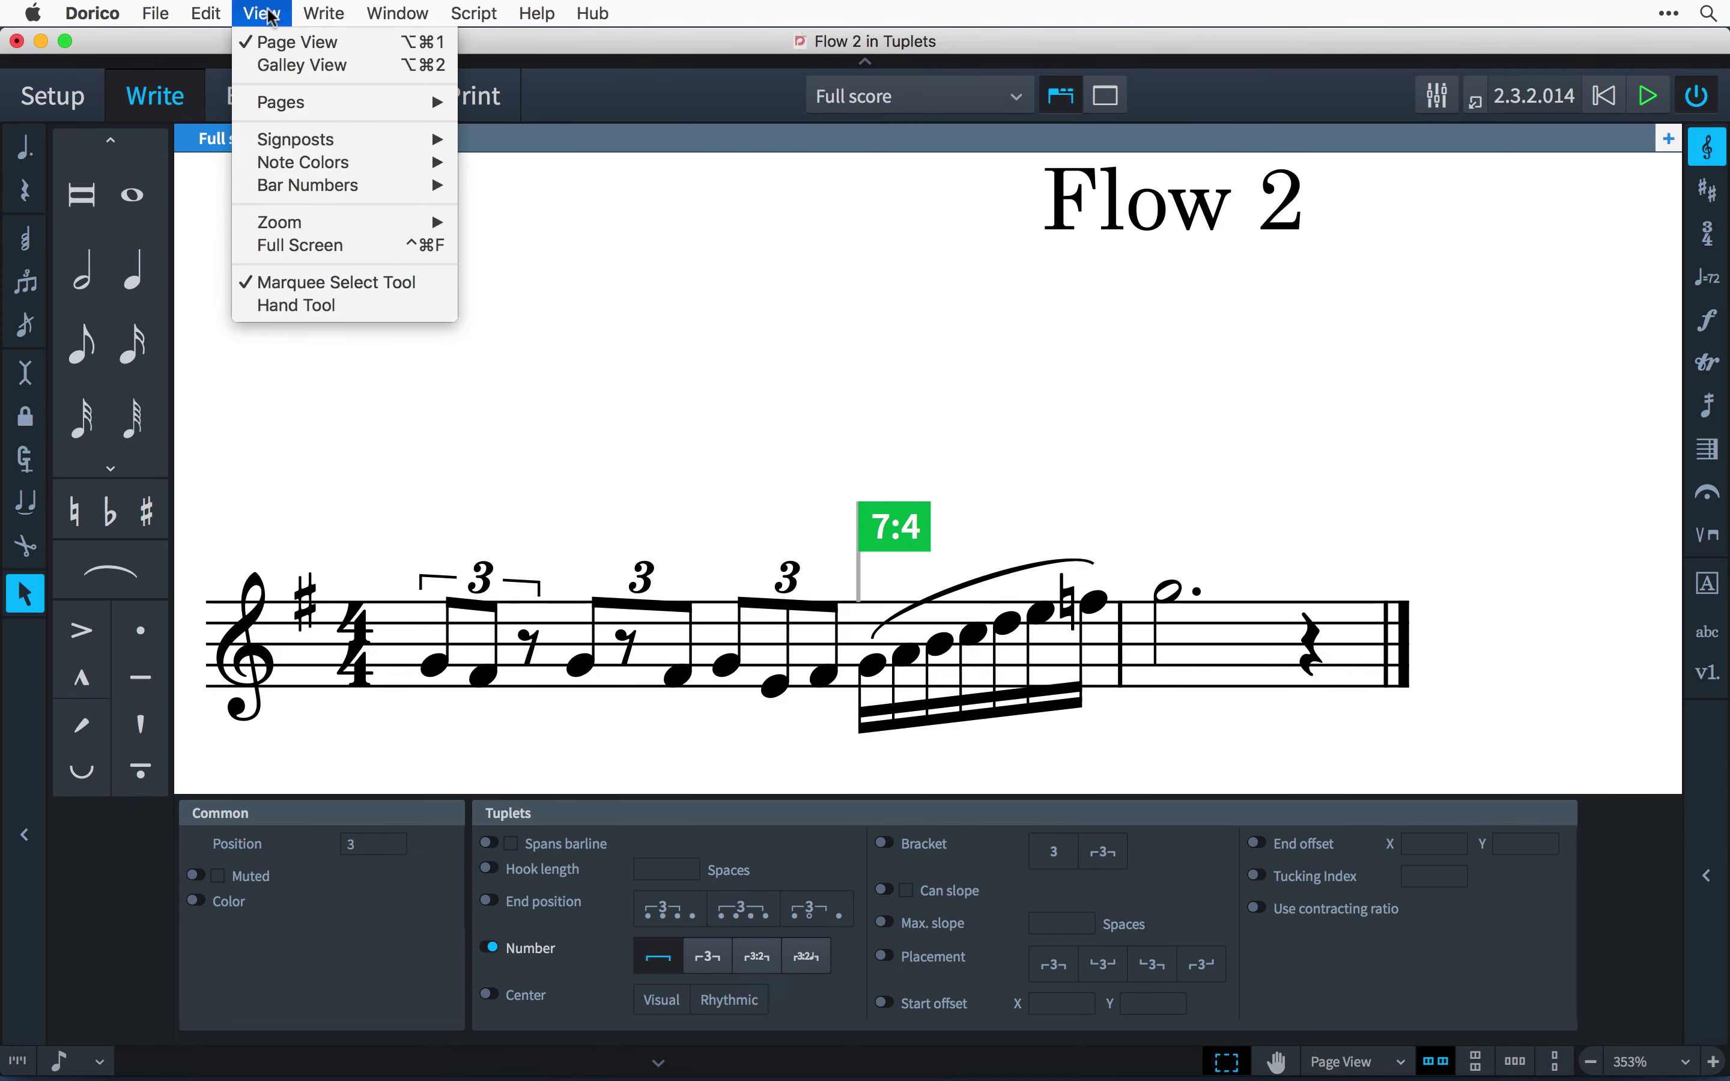
mouse_move(428, 139)
left_click(500, 299)
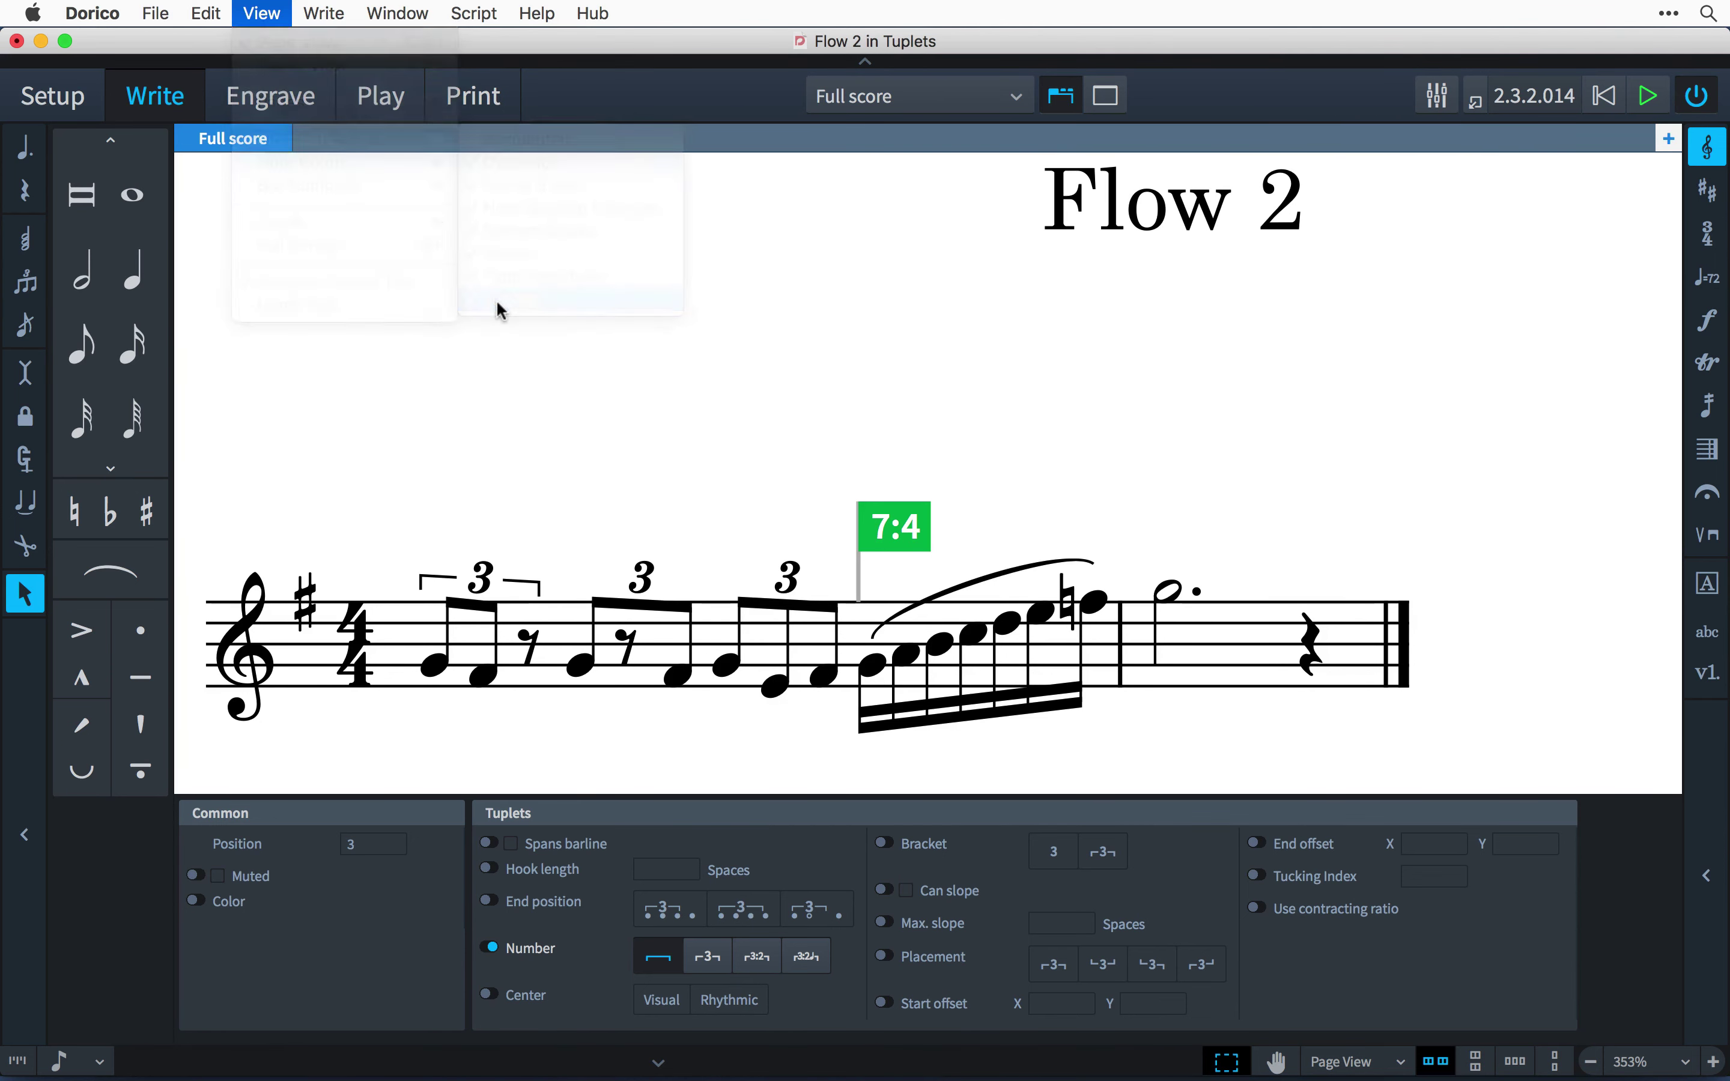